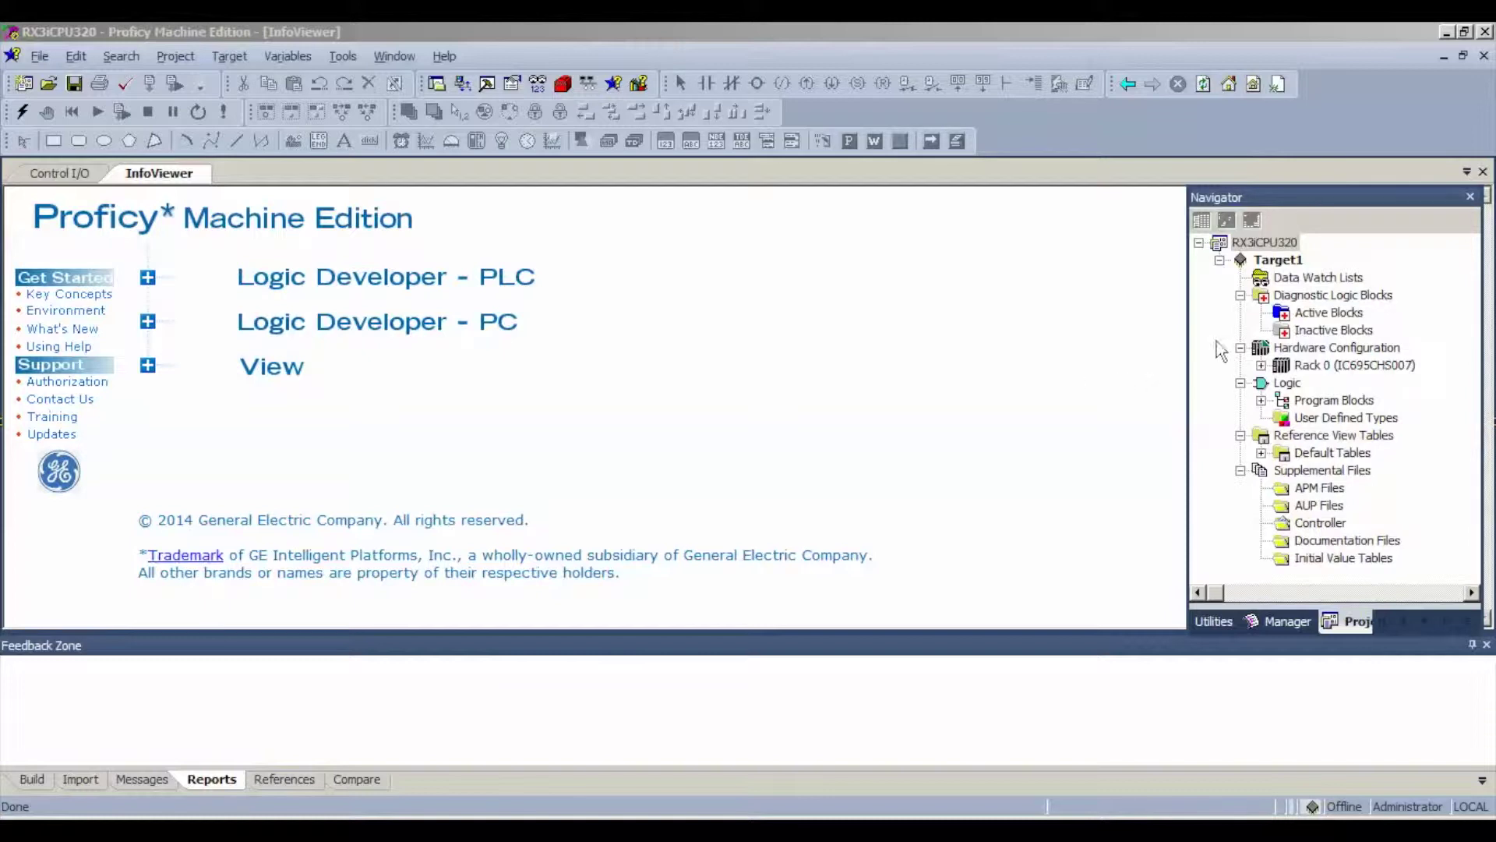
# Expand Rack 0 and open the module catalog to add a module to empty Slot 4
pyautogui.click(1262, 366)
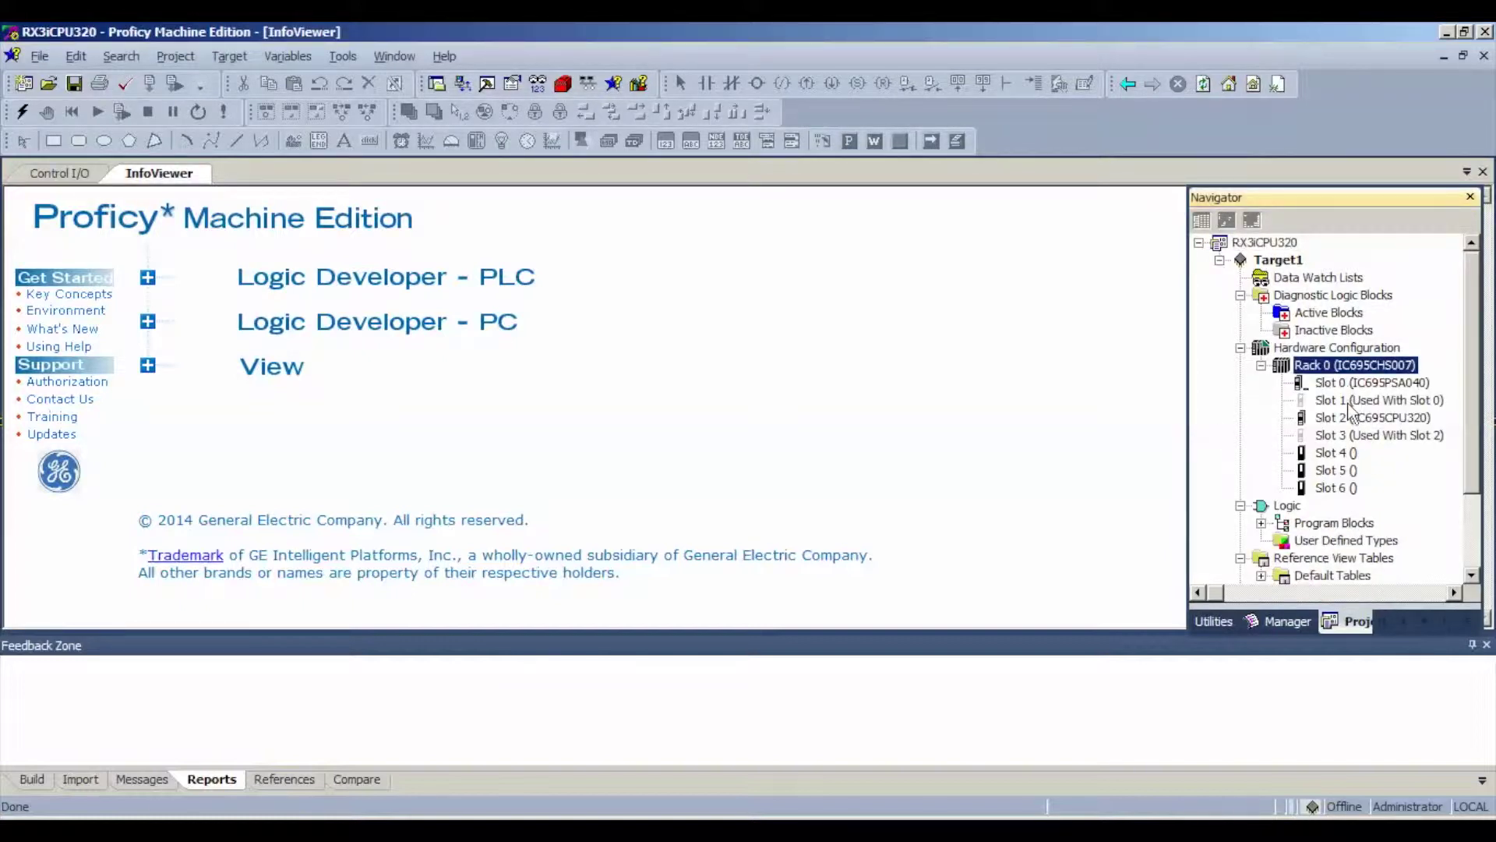
pyautogui.rightClick(1329, 455)
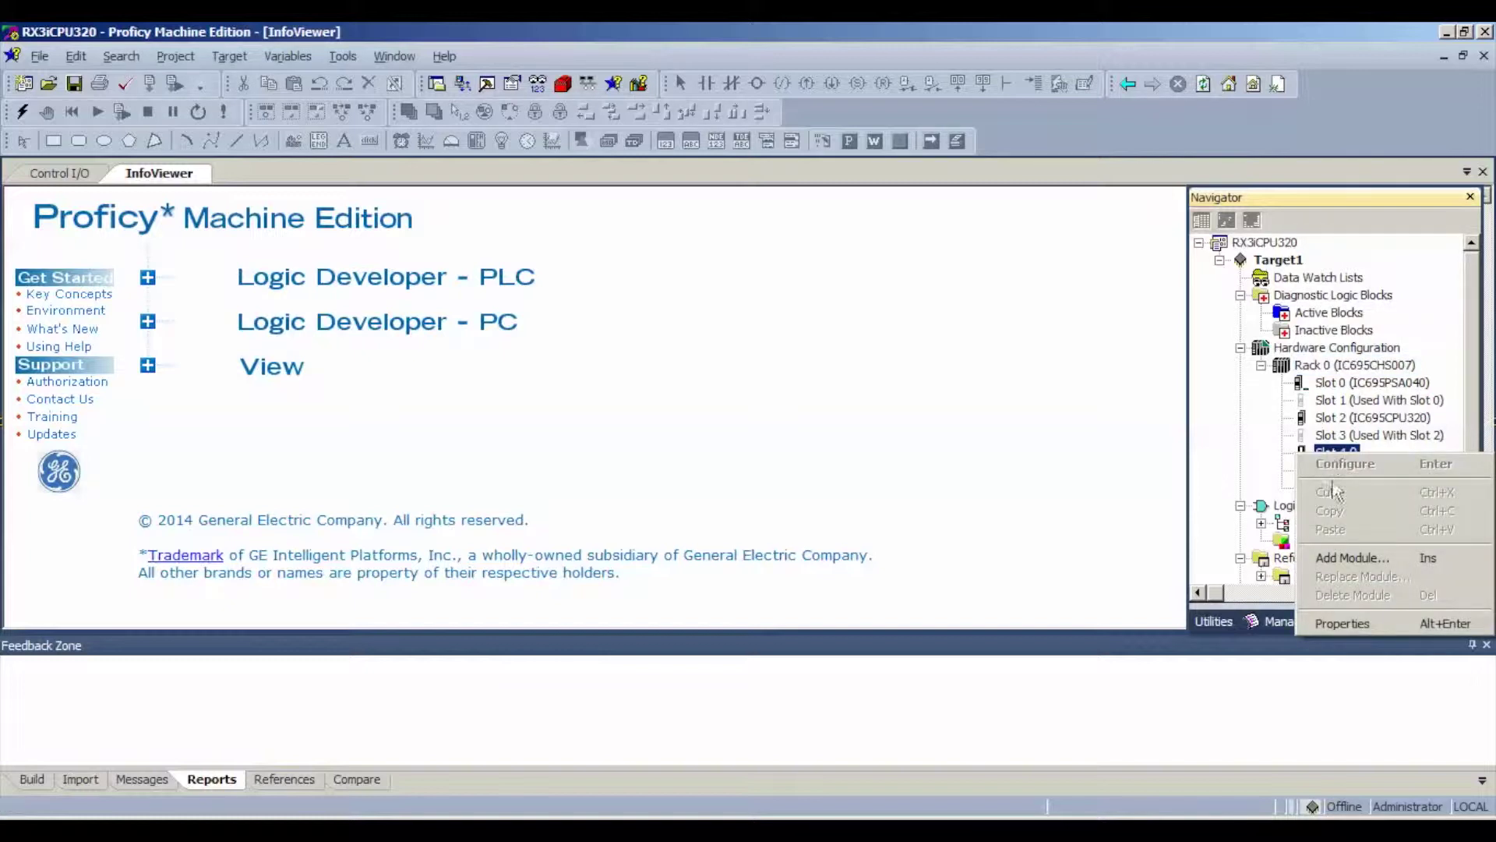
pyautogui.click(1351, 558)
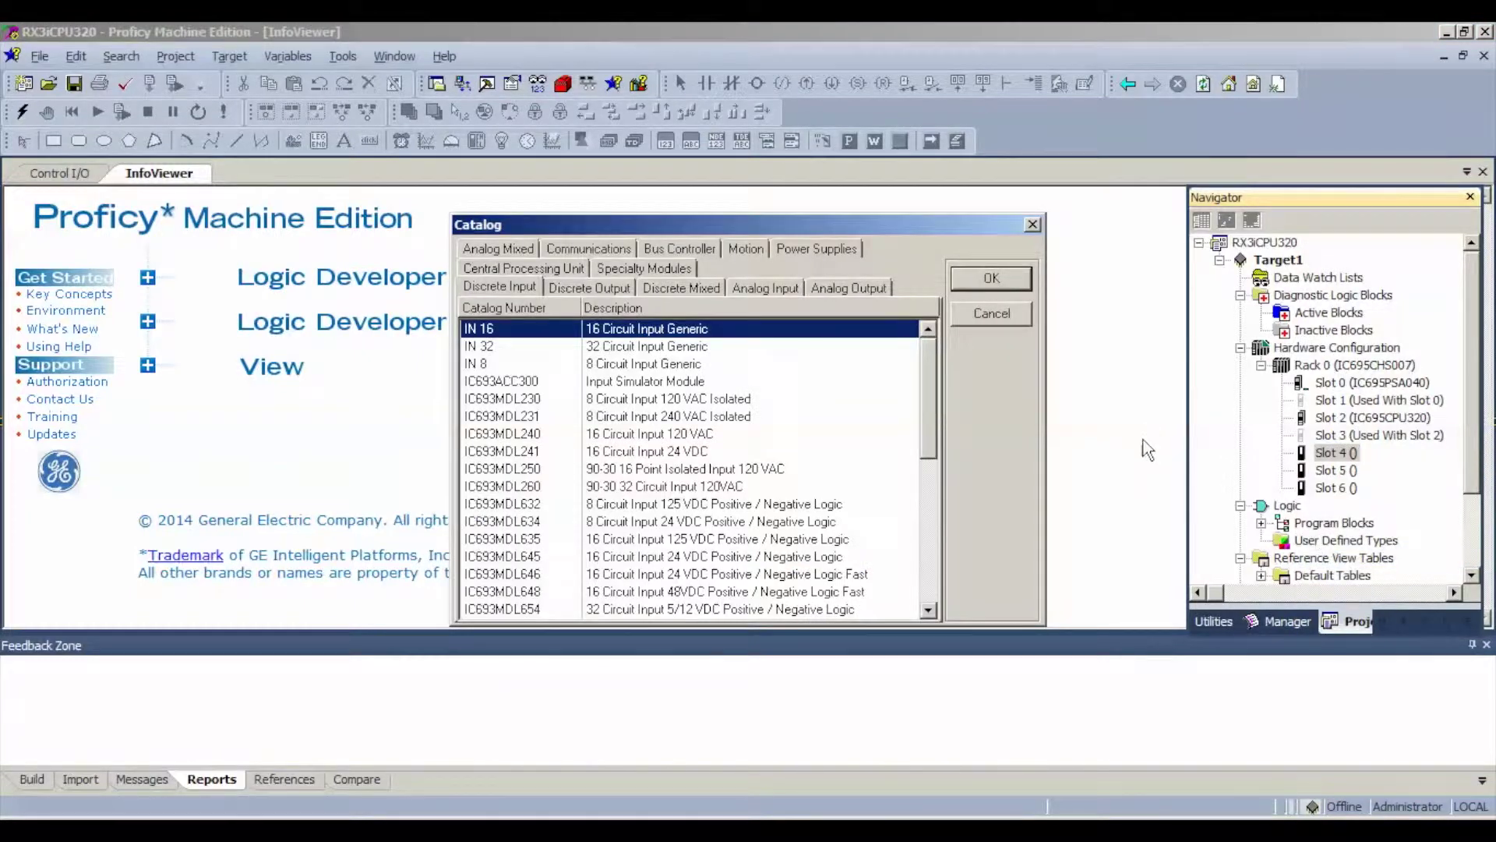
# Place the IC695ALG106 6-channel isolated analog input module from the Analog Input catalog into Slot 4
pyautogui.click(755, 293)
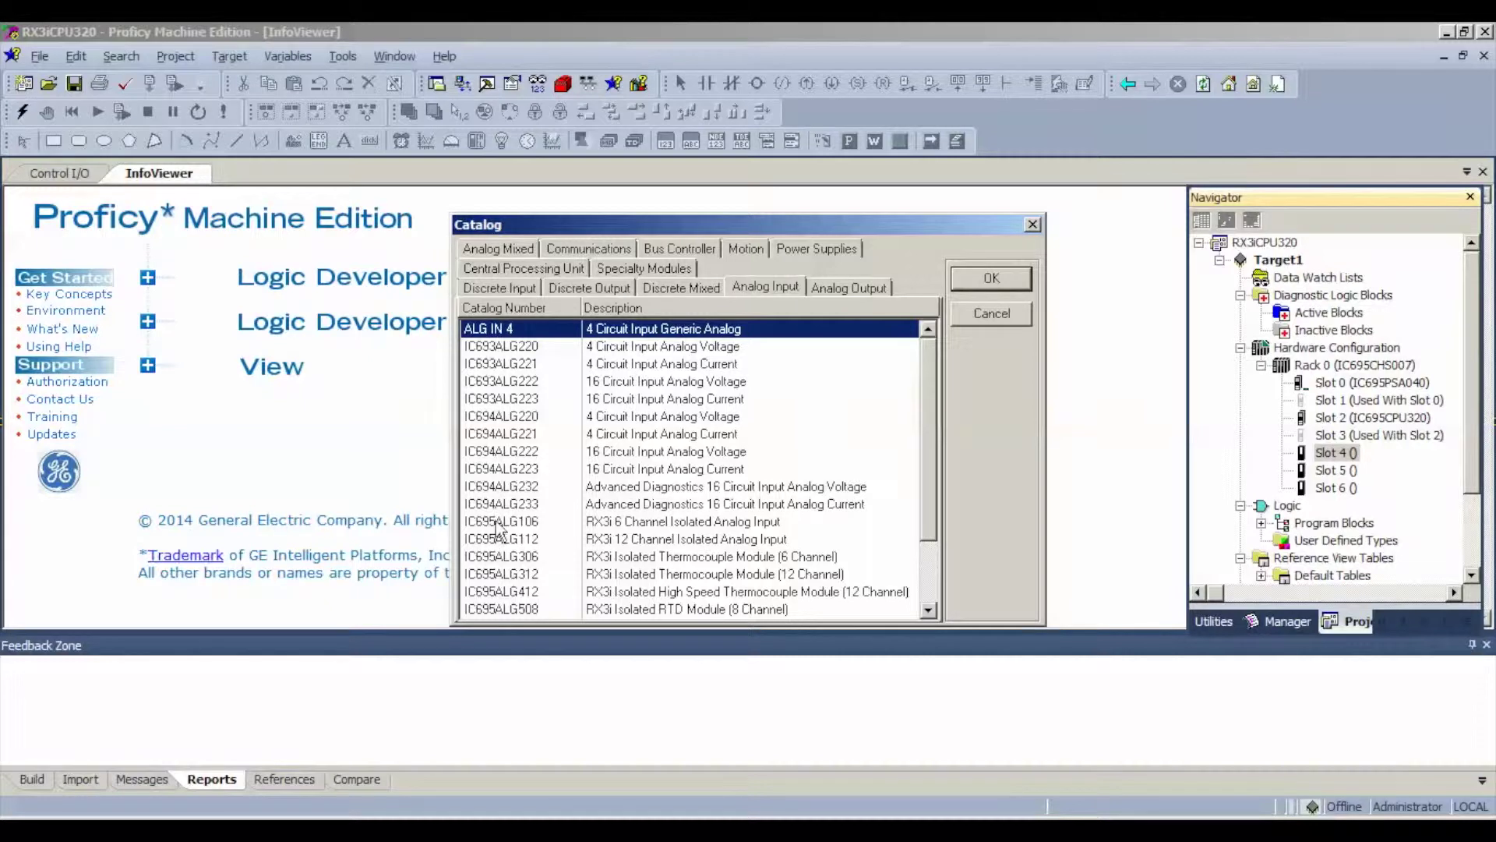
pyautogui.click(501, 523)
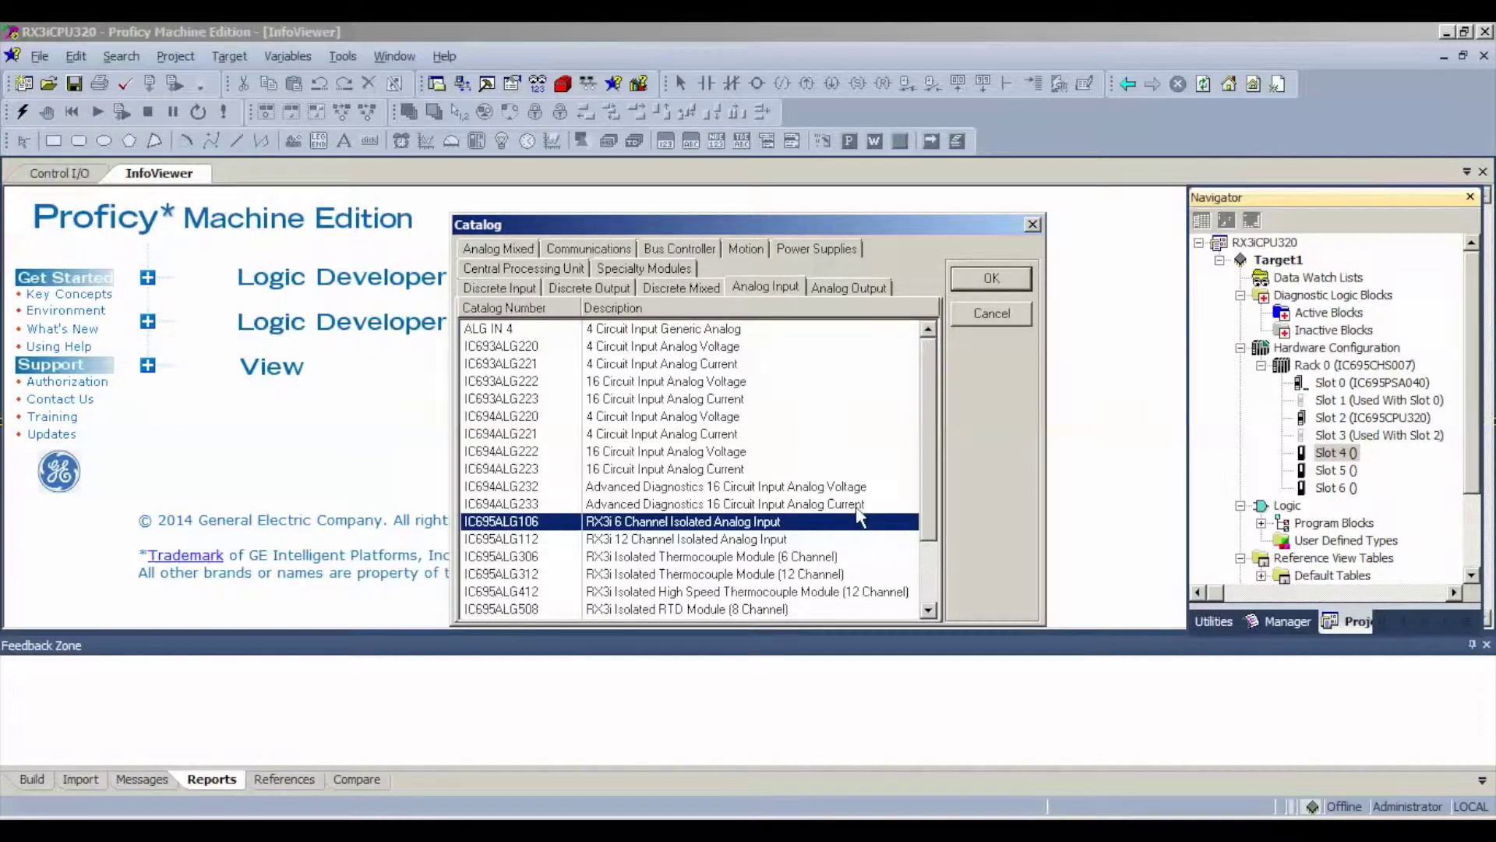
pyautogui.click(1005, 289)
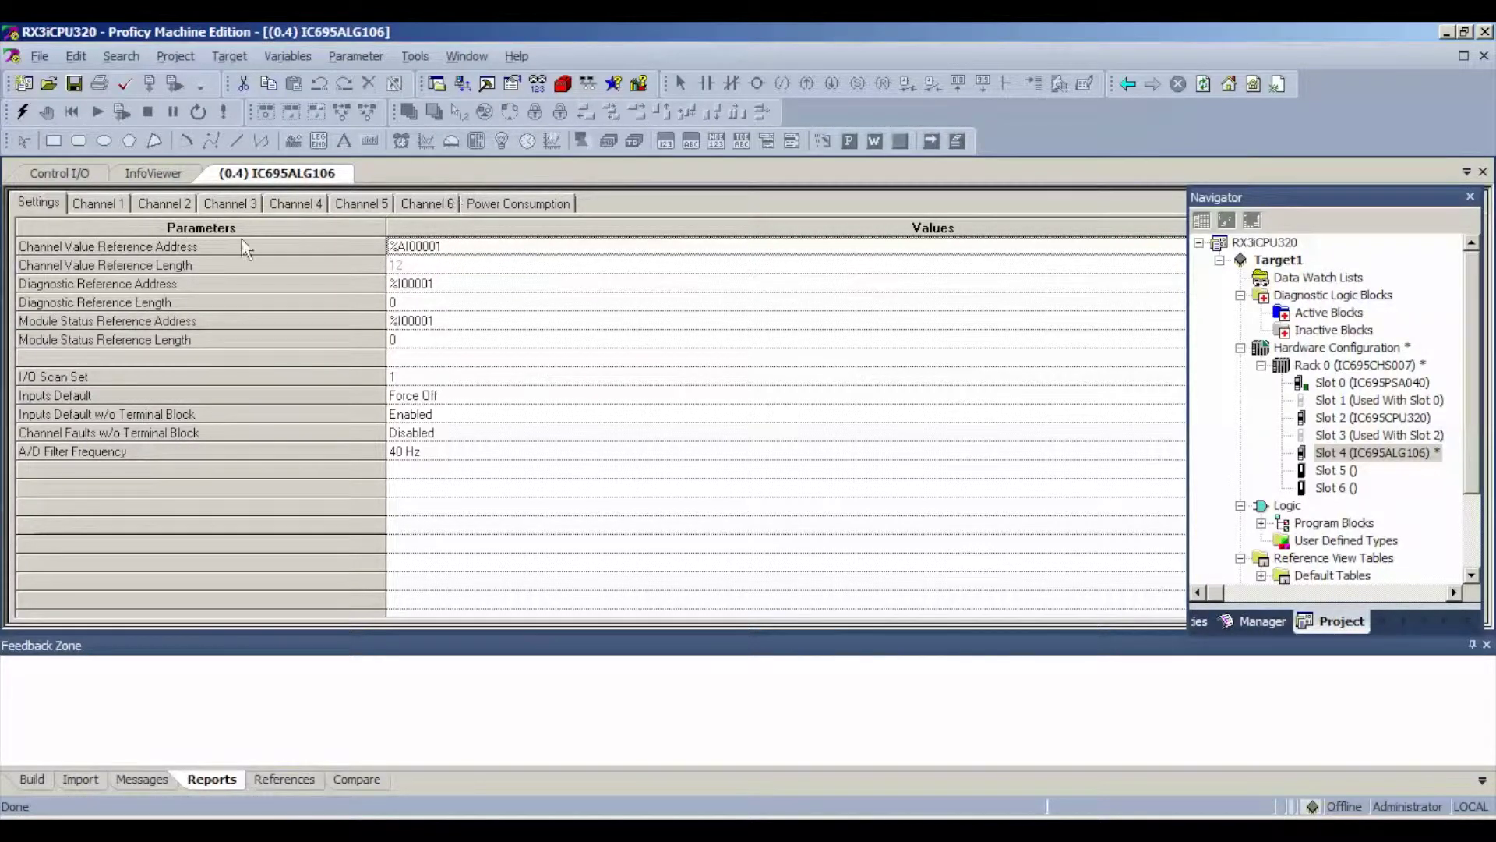
# Set Channels 1 and 2 to Voltage/Current range with 16 Bit Integer value format
pyautogui.click(99, 204)
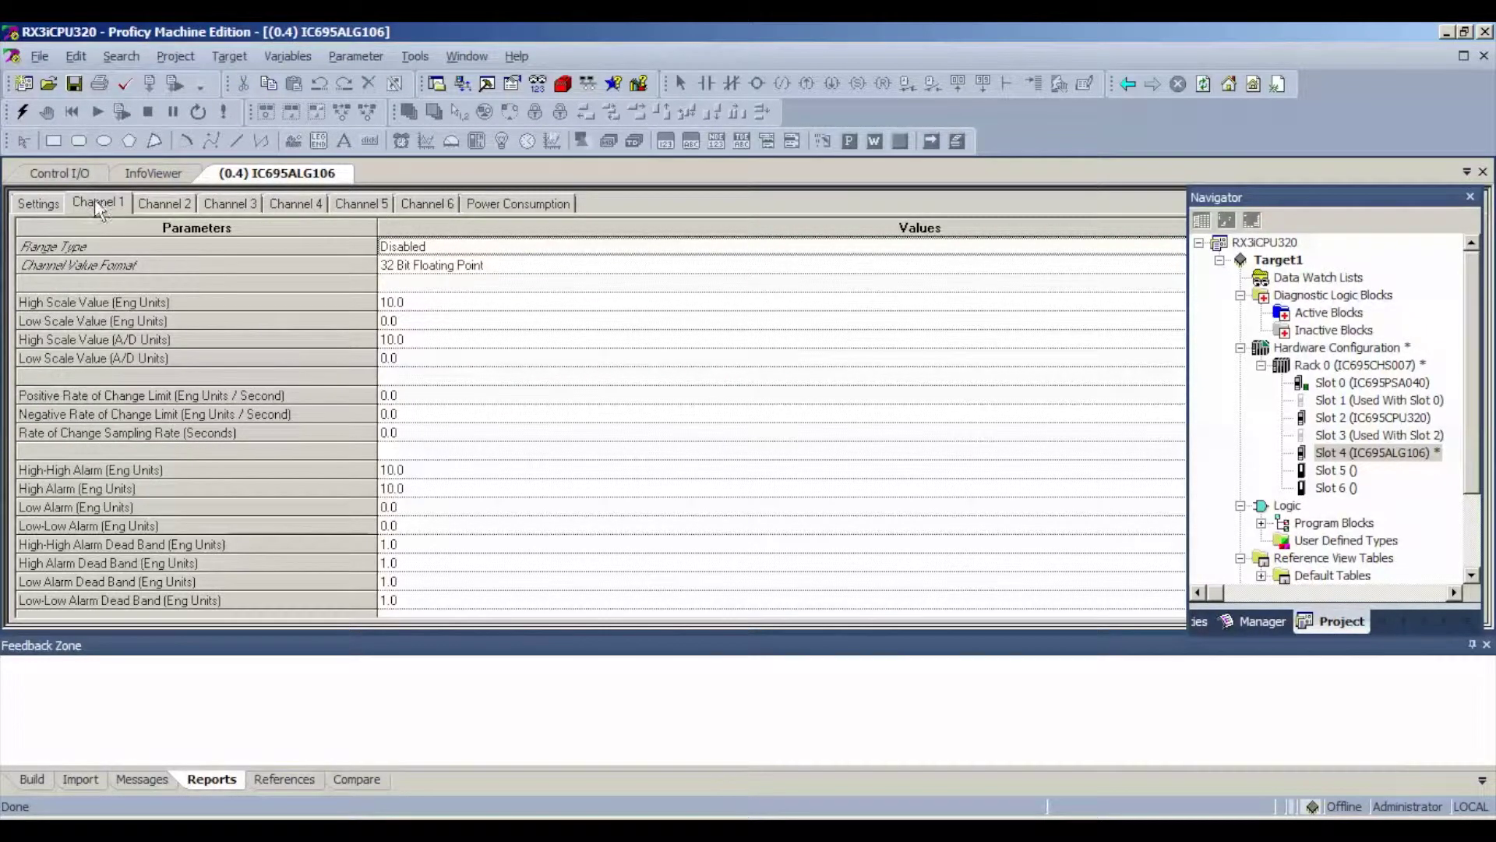
pyautogui.click(434, 252)
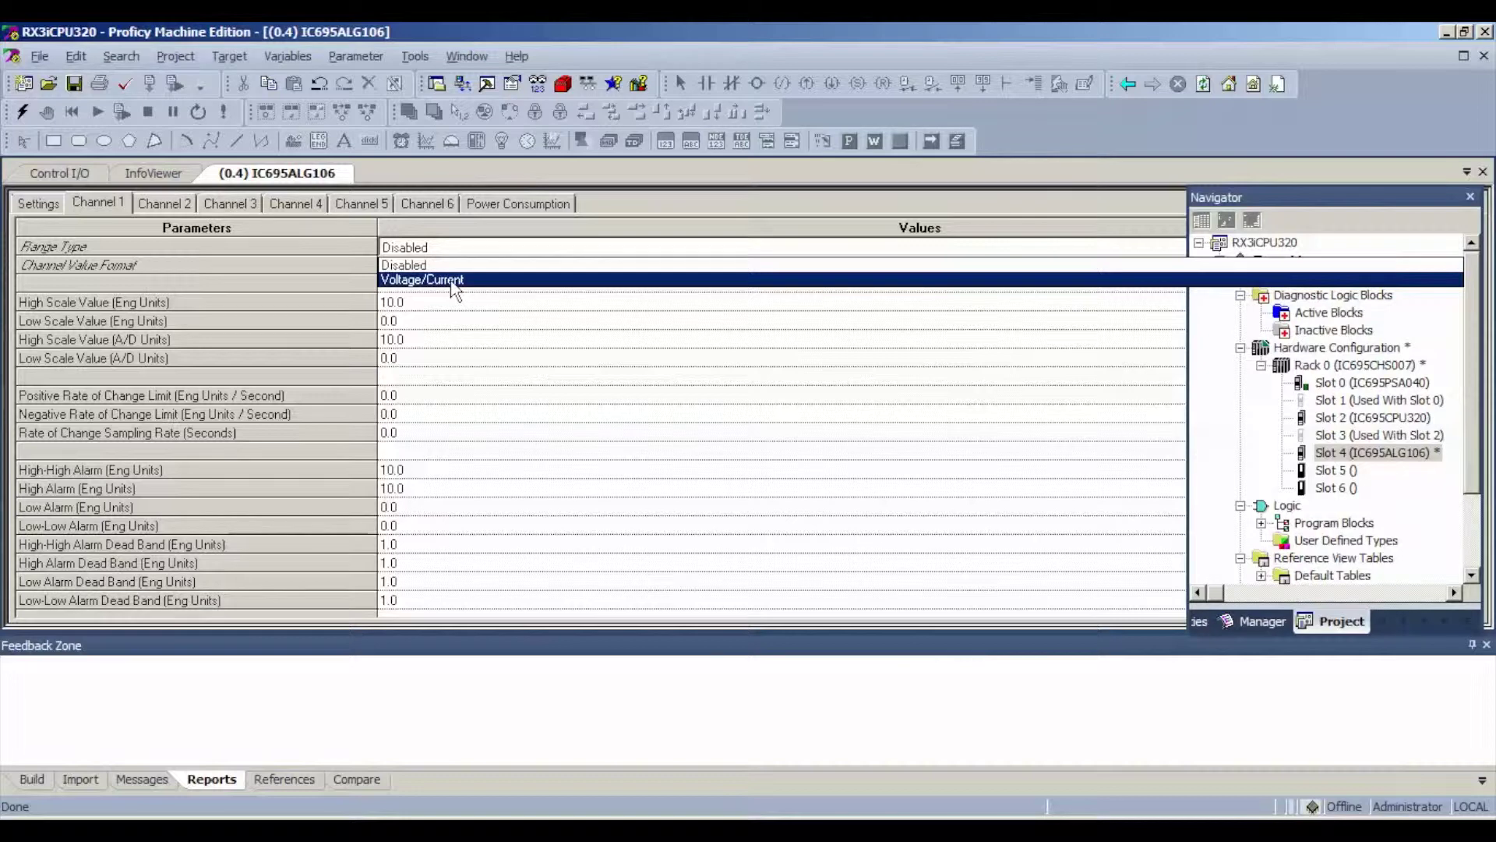
pyautogui.click(453, 282)
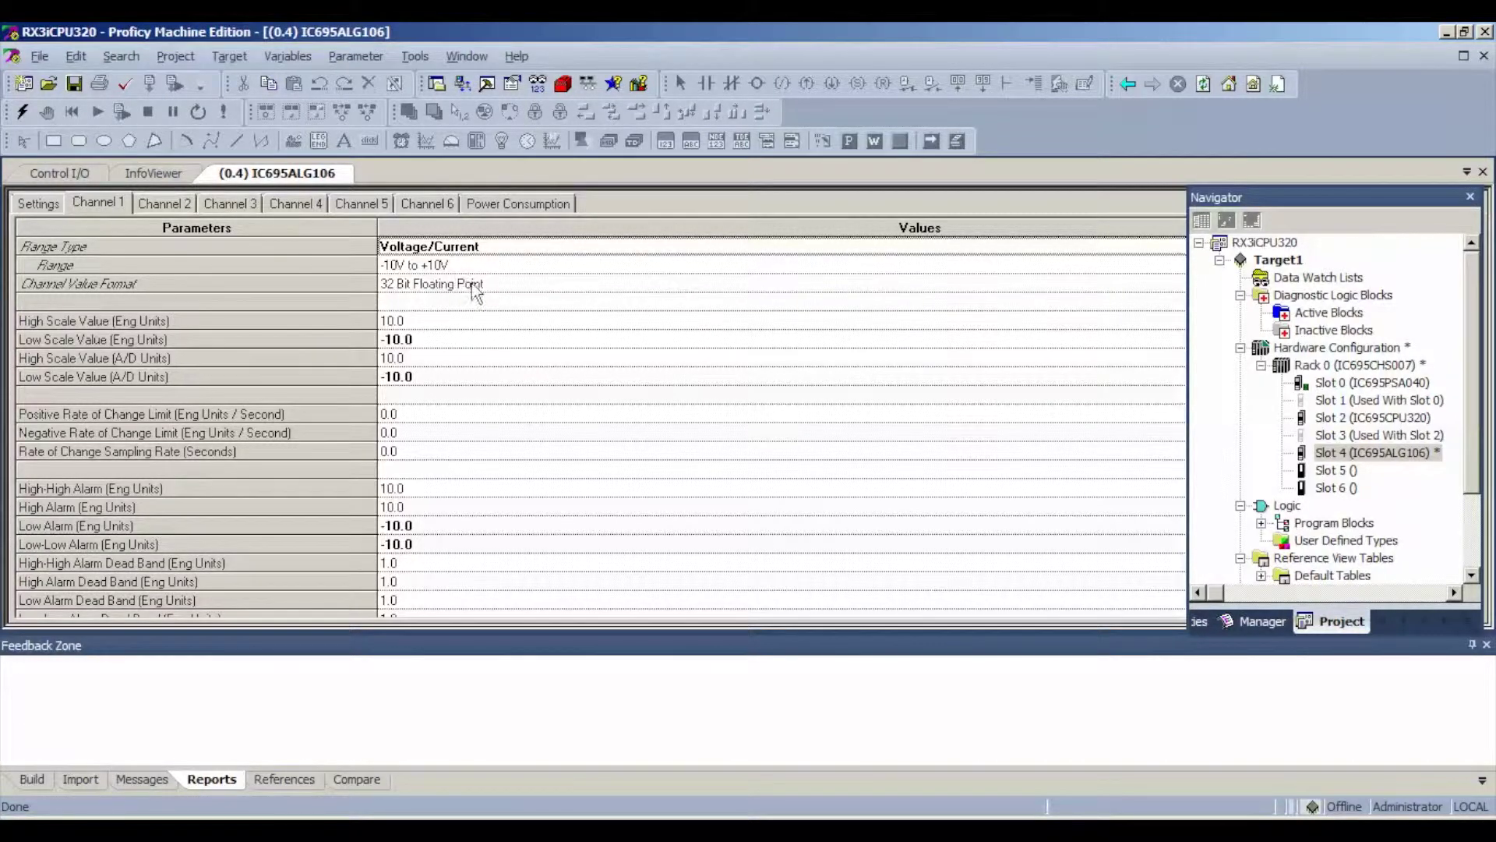
pyautogui.click(473, 284)
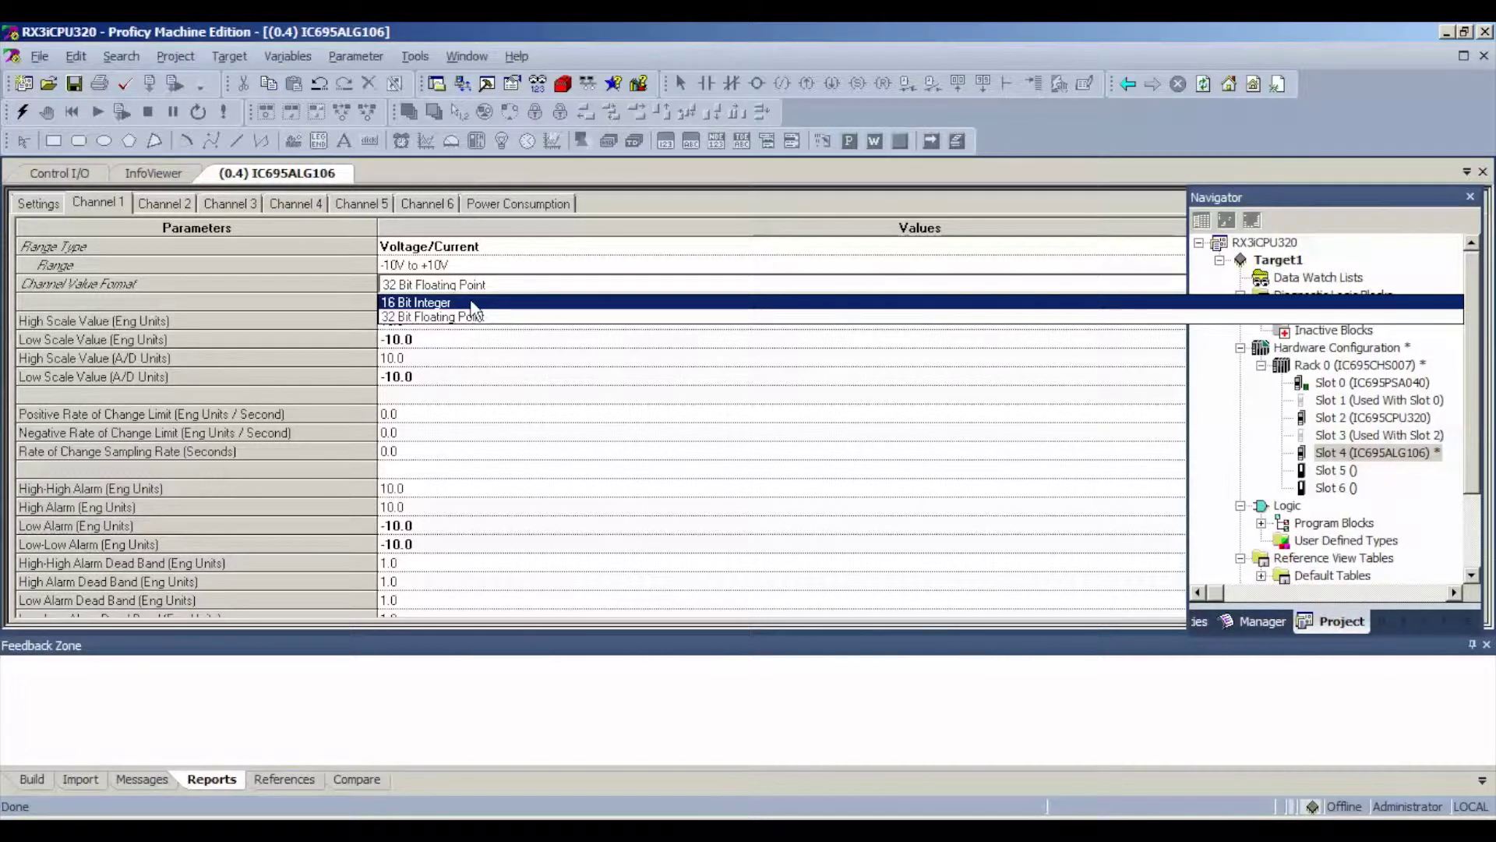
pyautogui.click(474, 303)
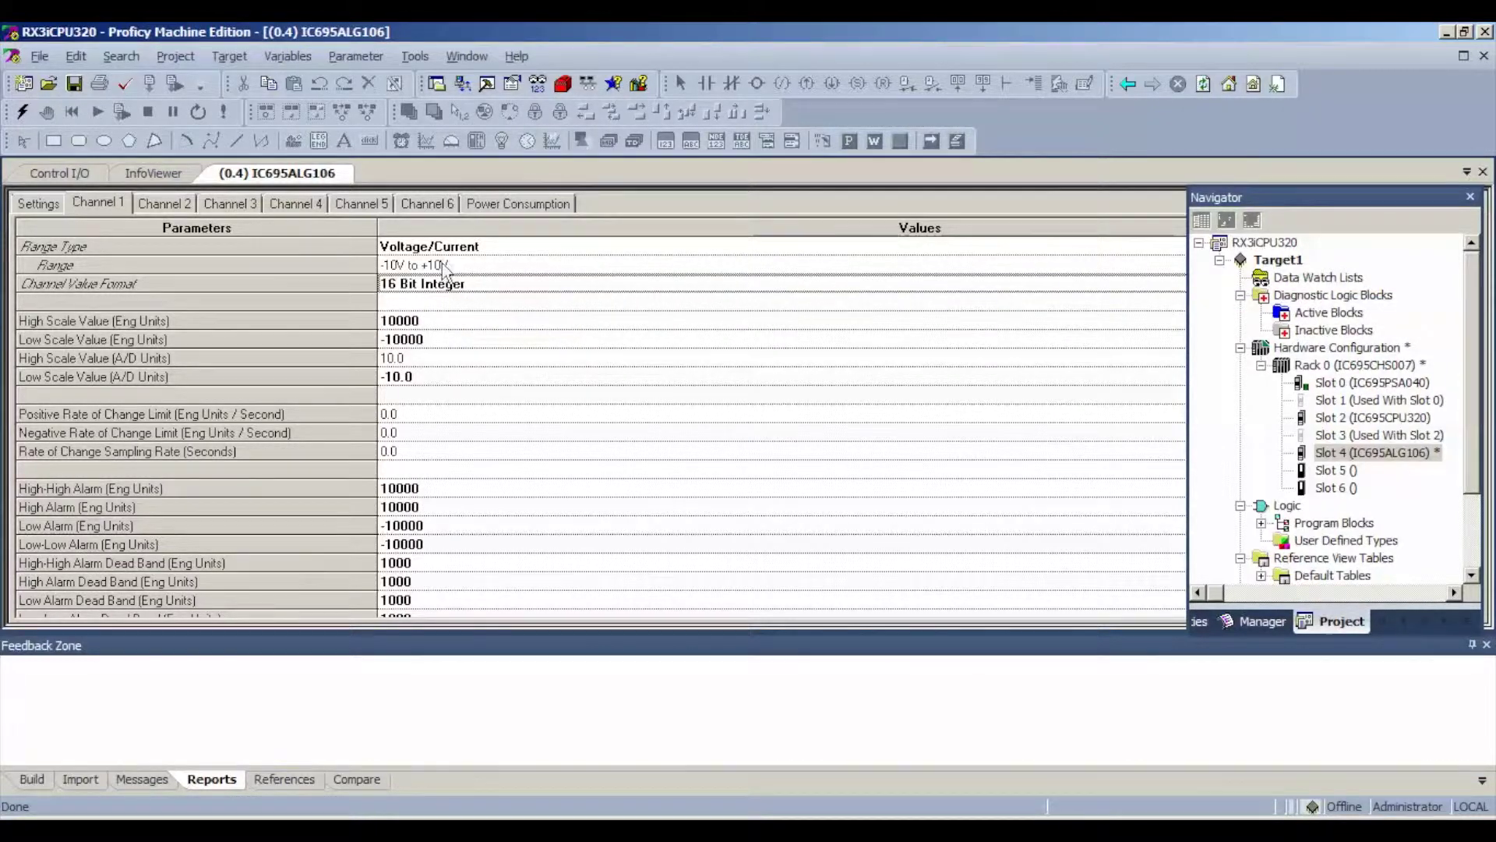
pyautogui.click(164, 203)
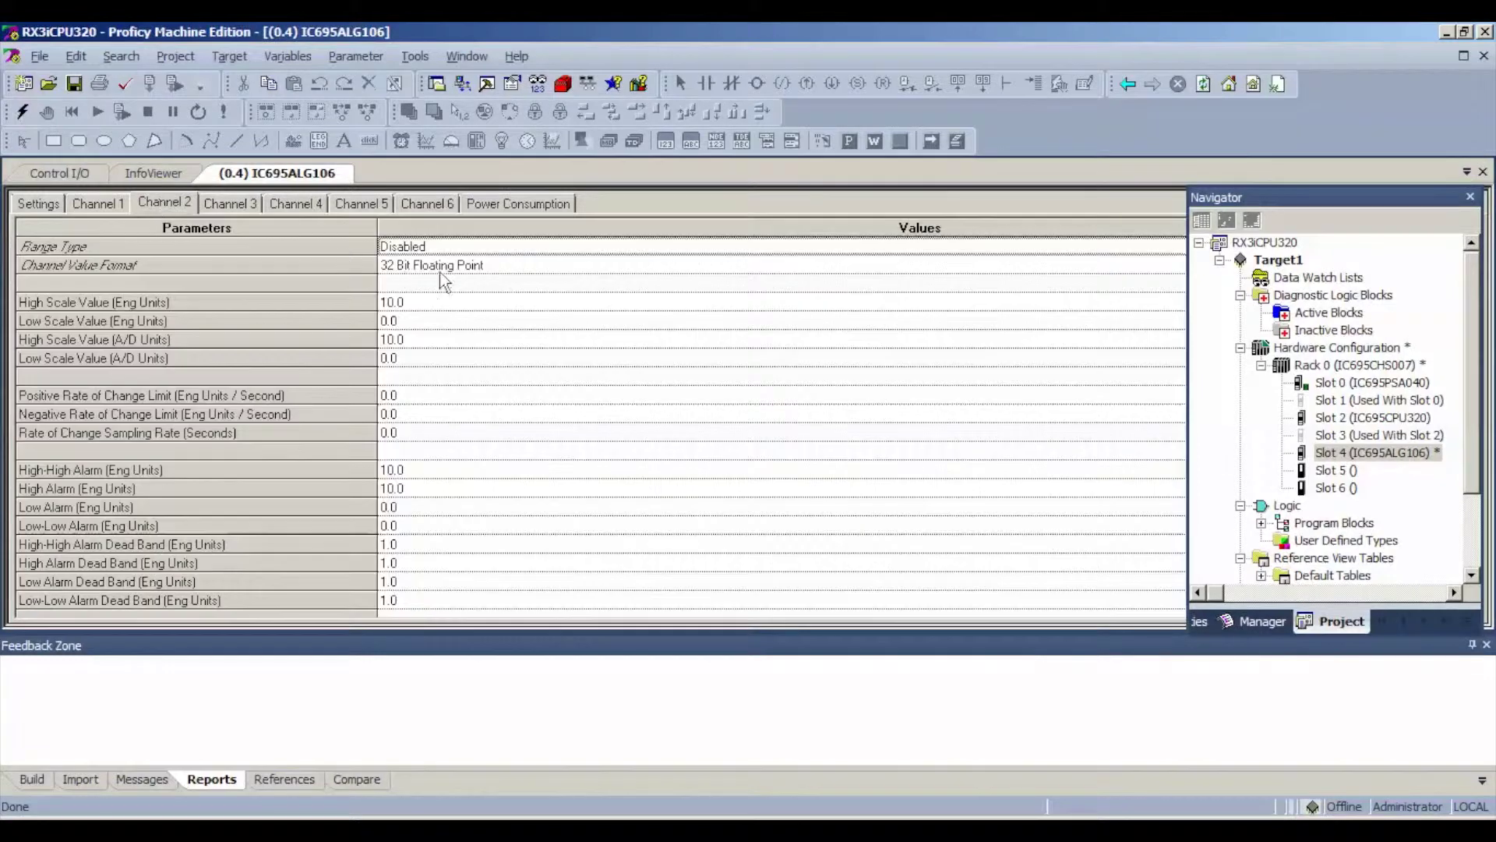
pyautogui.click(445, 248)
pyautogui.click(468, 282)
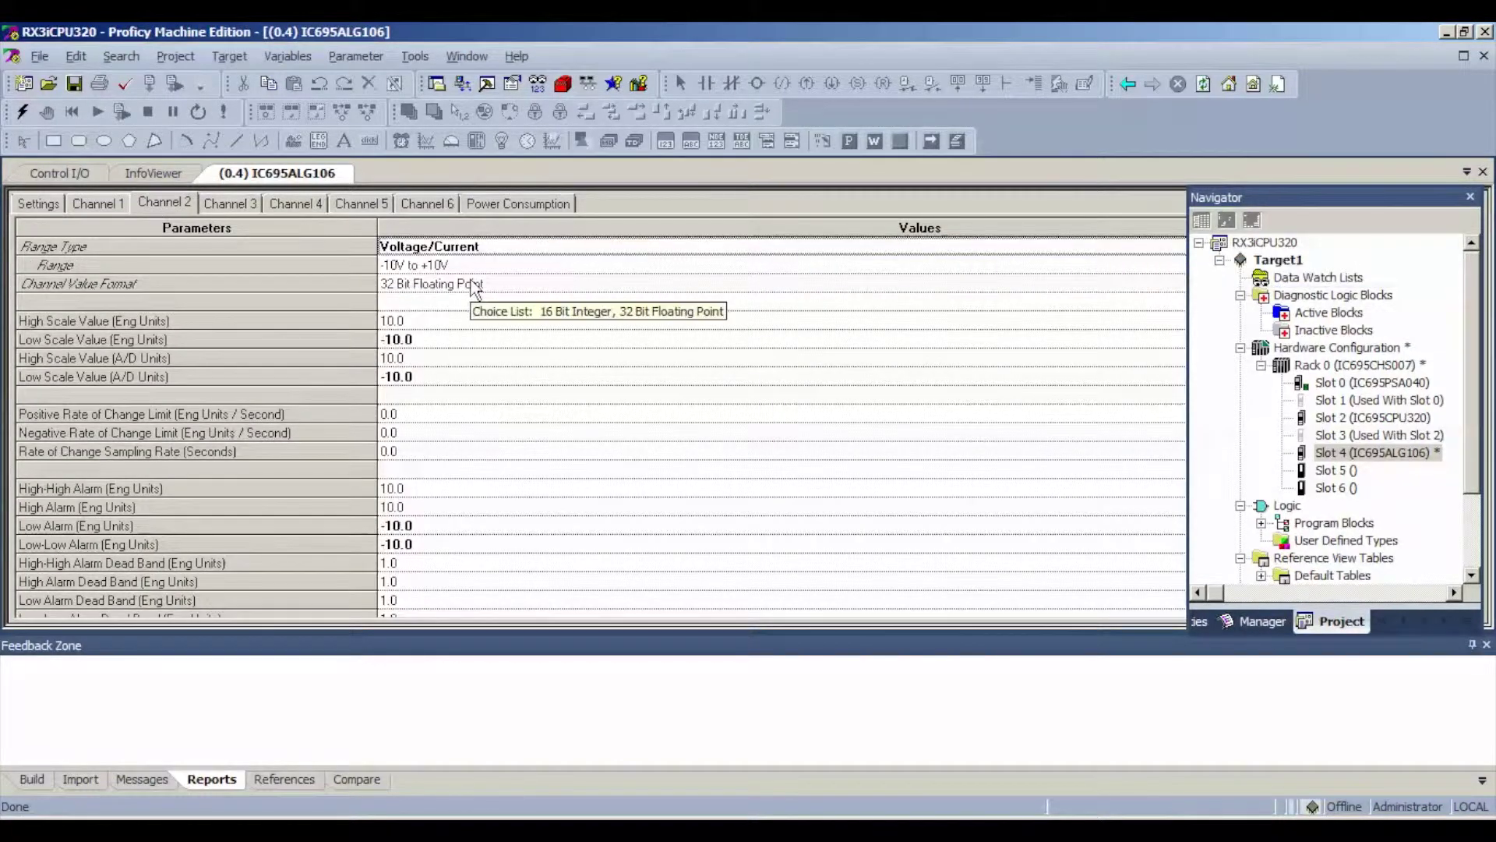
pyautogui.click(474, 288)
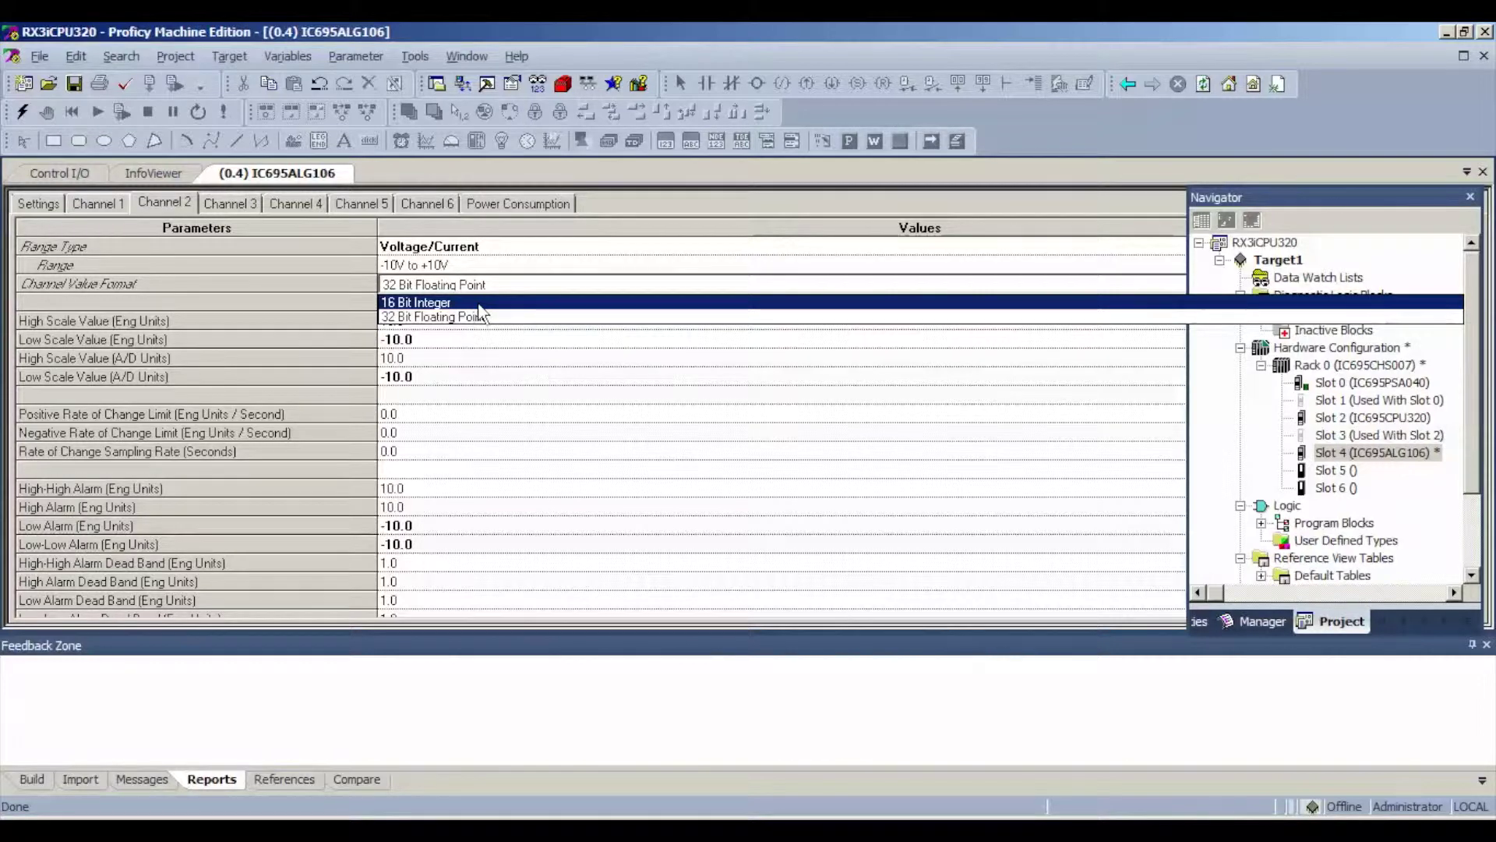
pyautogui.click(478, 303)
# Set Channels 3 and 4 to Voltage/Current range with 16 Bit Integer value format
pyautogui.click(248, 205)
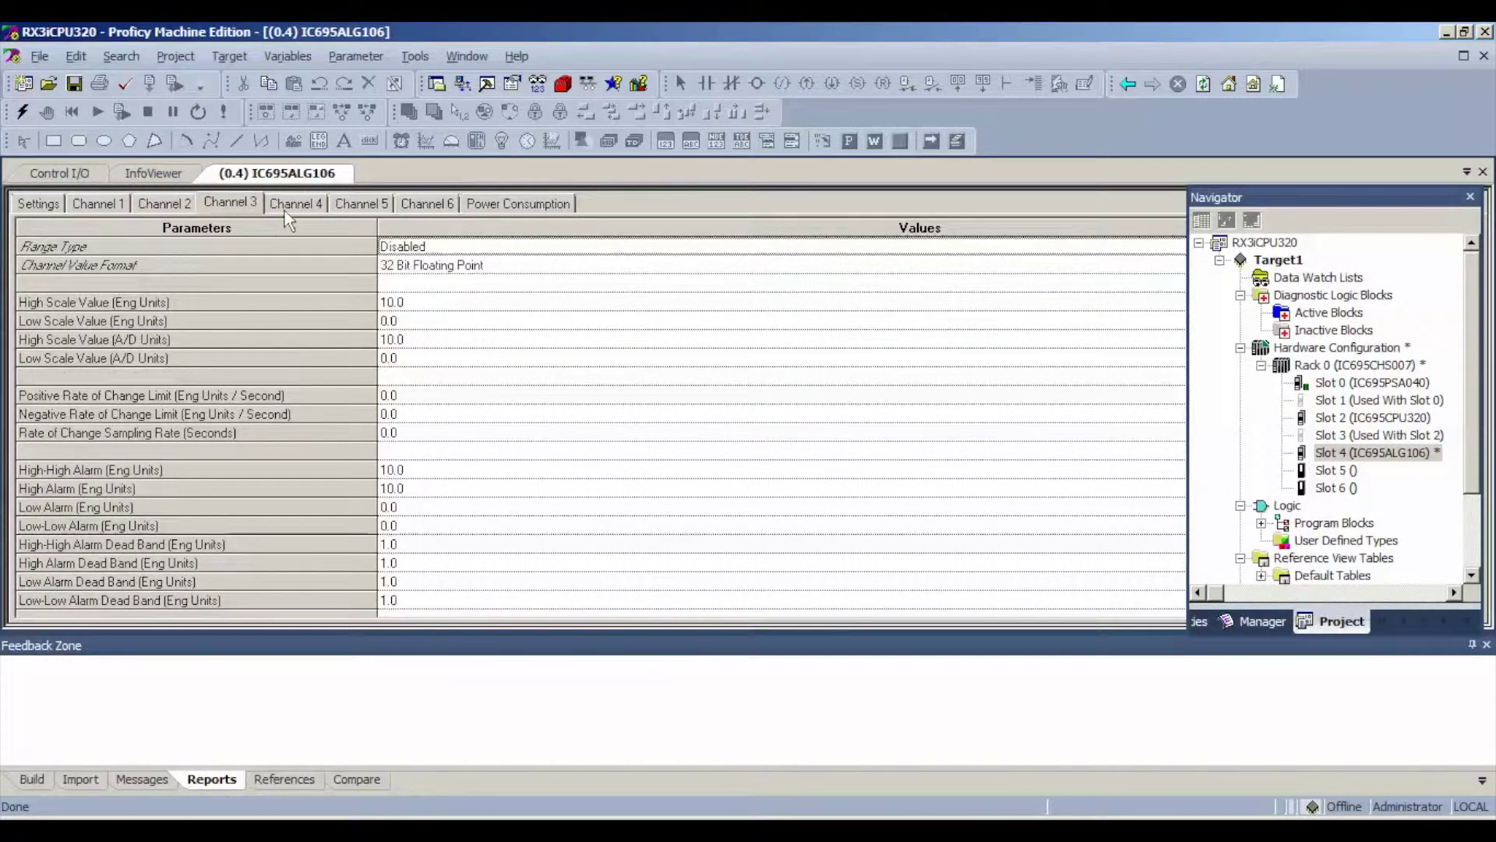
pyautogui.click(491, 246)
pyautogui.click(496, 282)
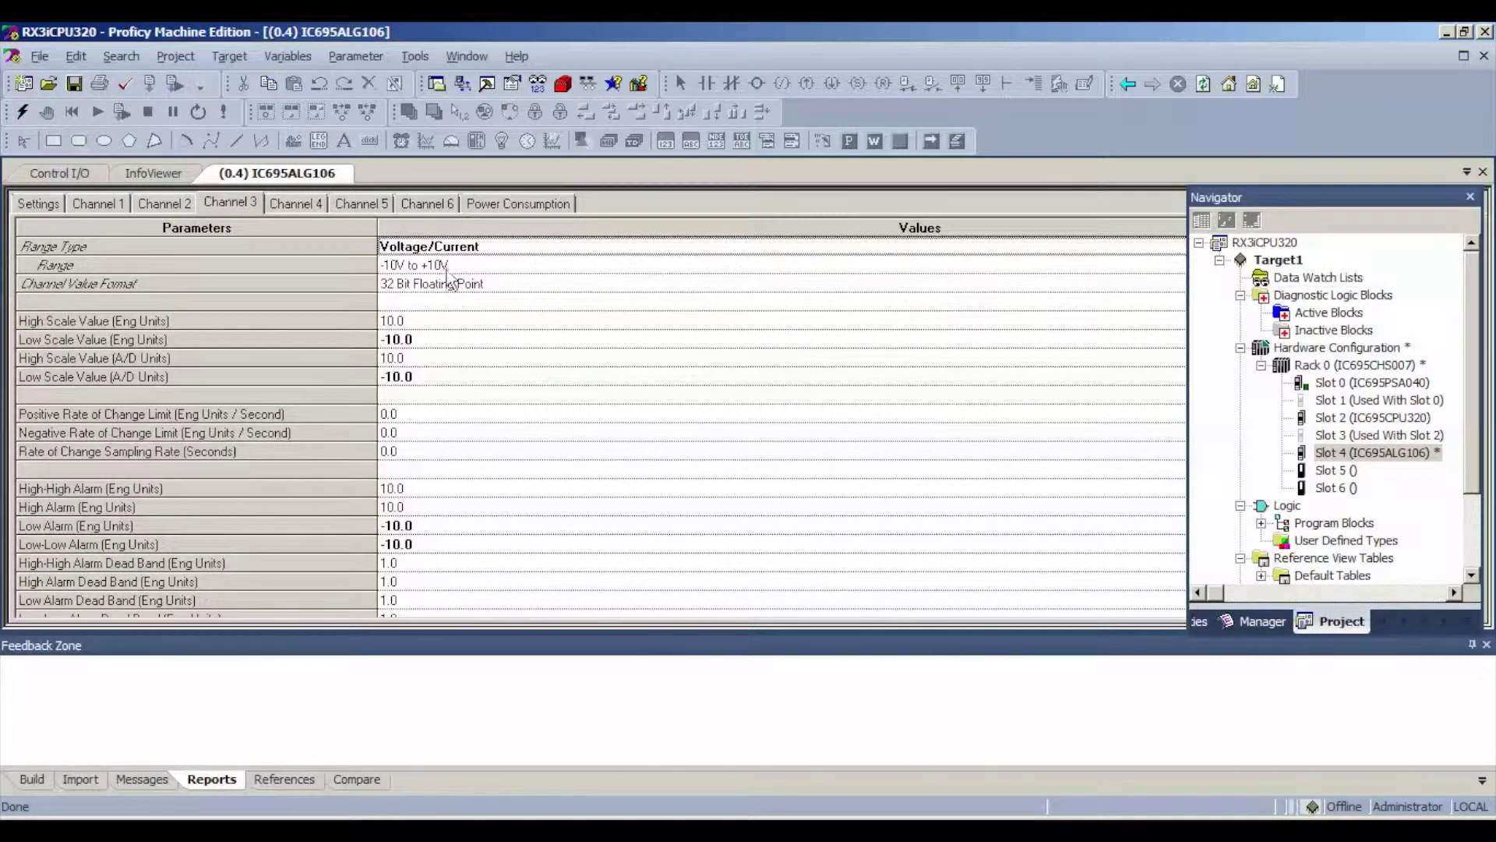
pyautogui.click(462, 285)
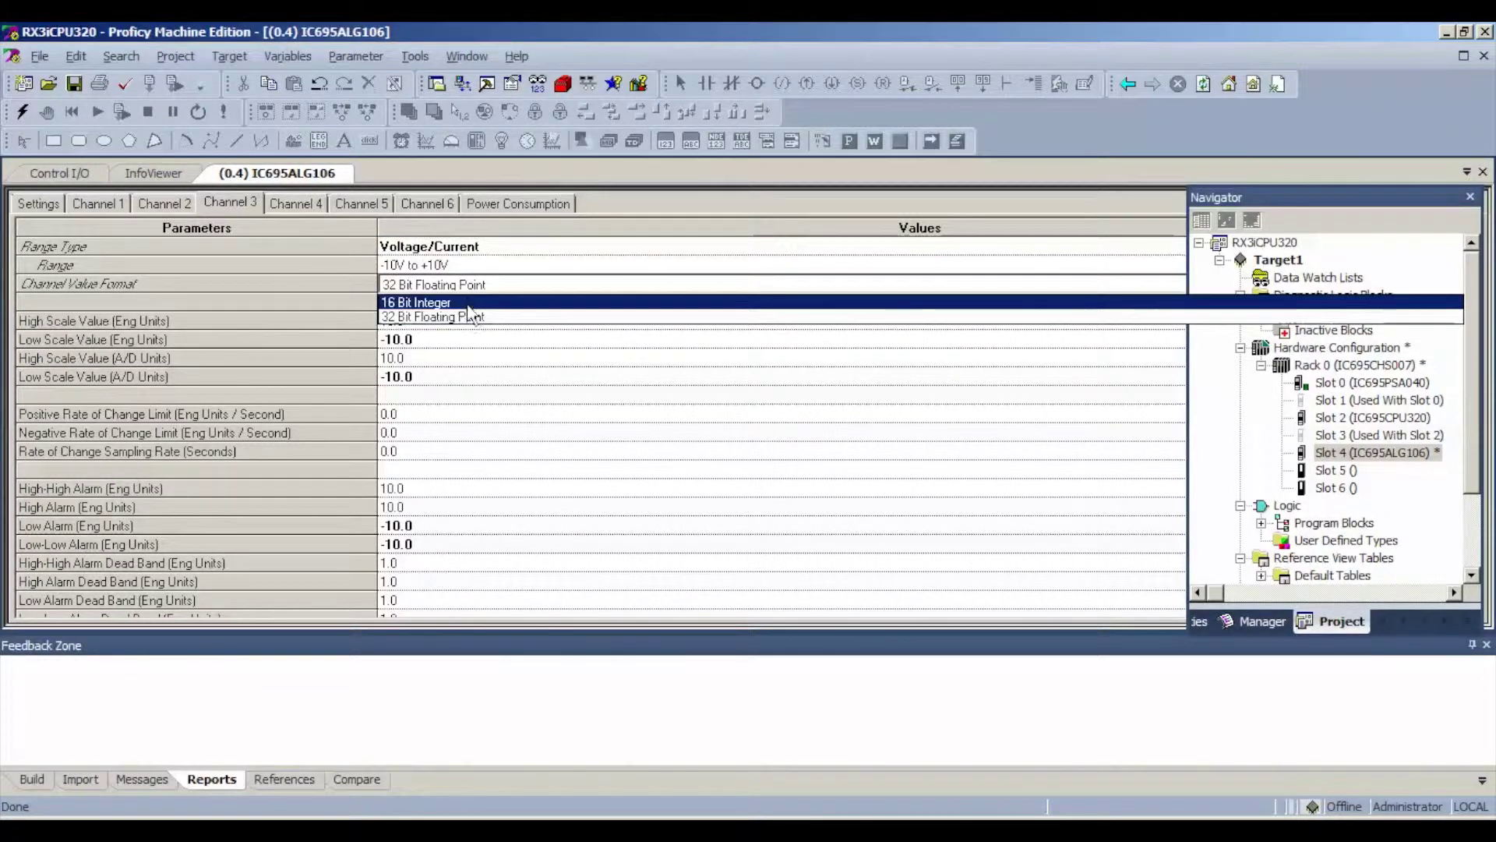
pyautogui.click(476, 302)
pyautogui.click(313, 208)
pyautogui.click(434, 248)
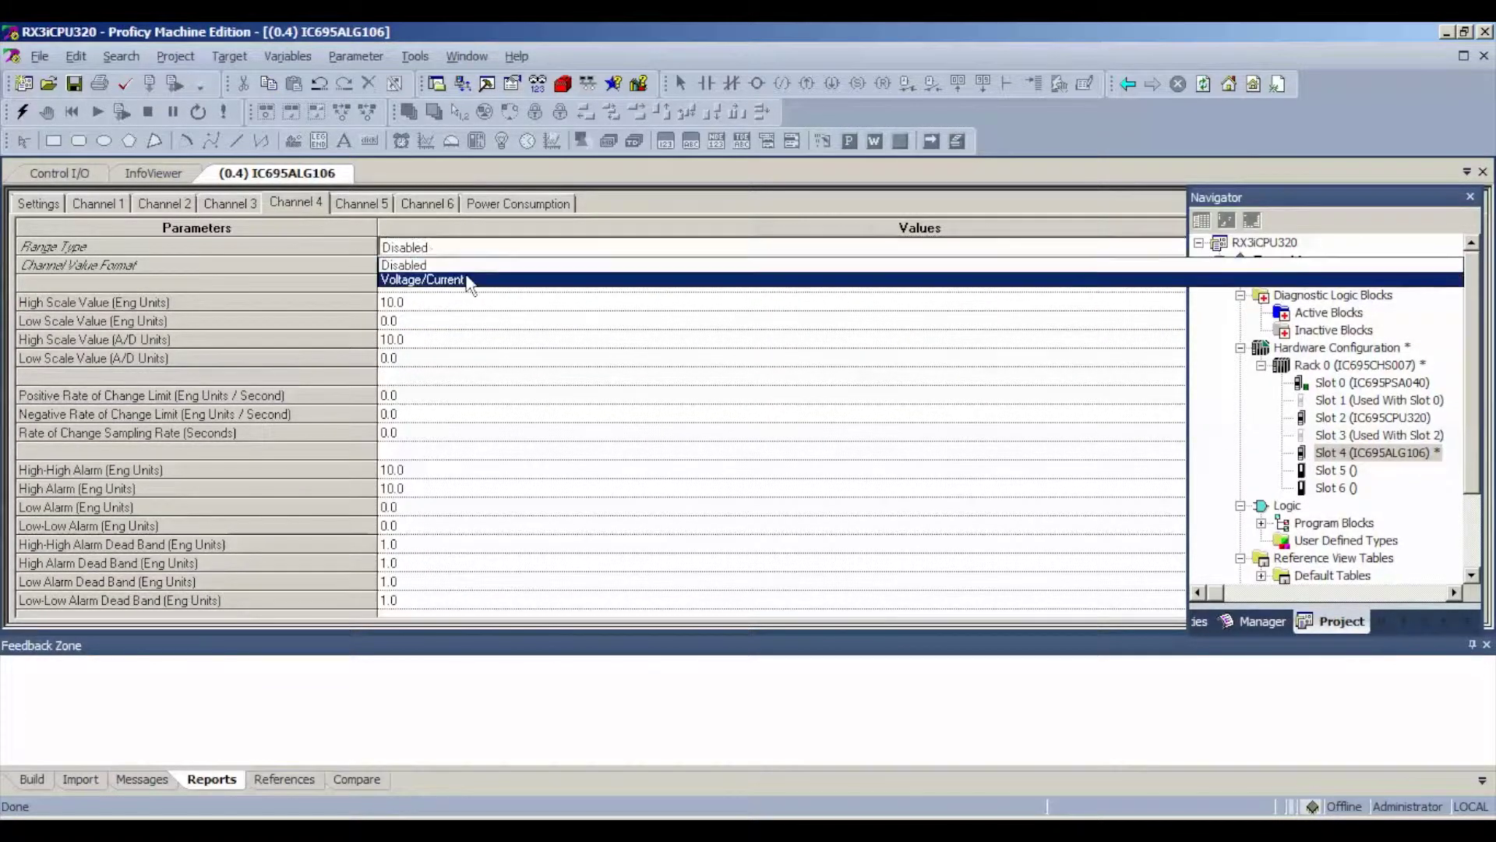
pyautogui.click(470, 284)
pyautogui.click(439, 285)
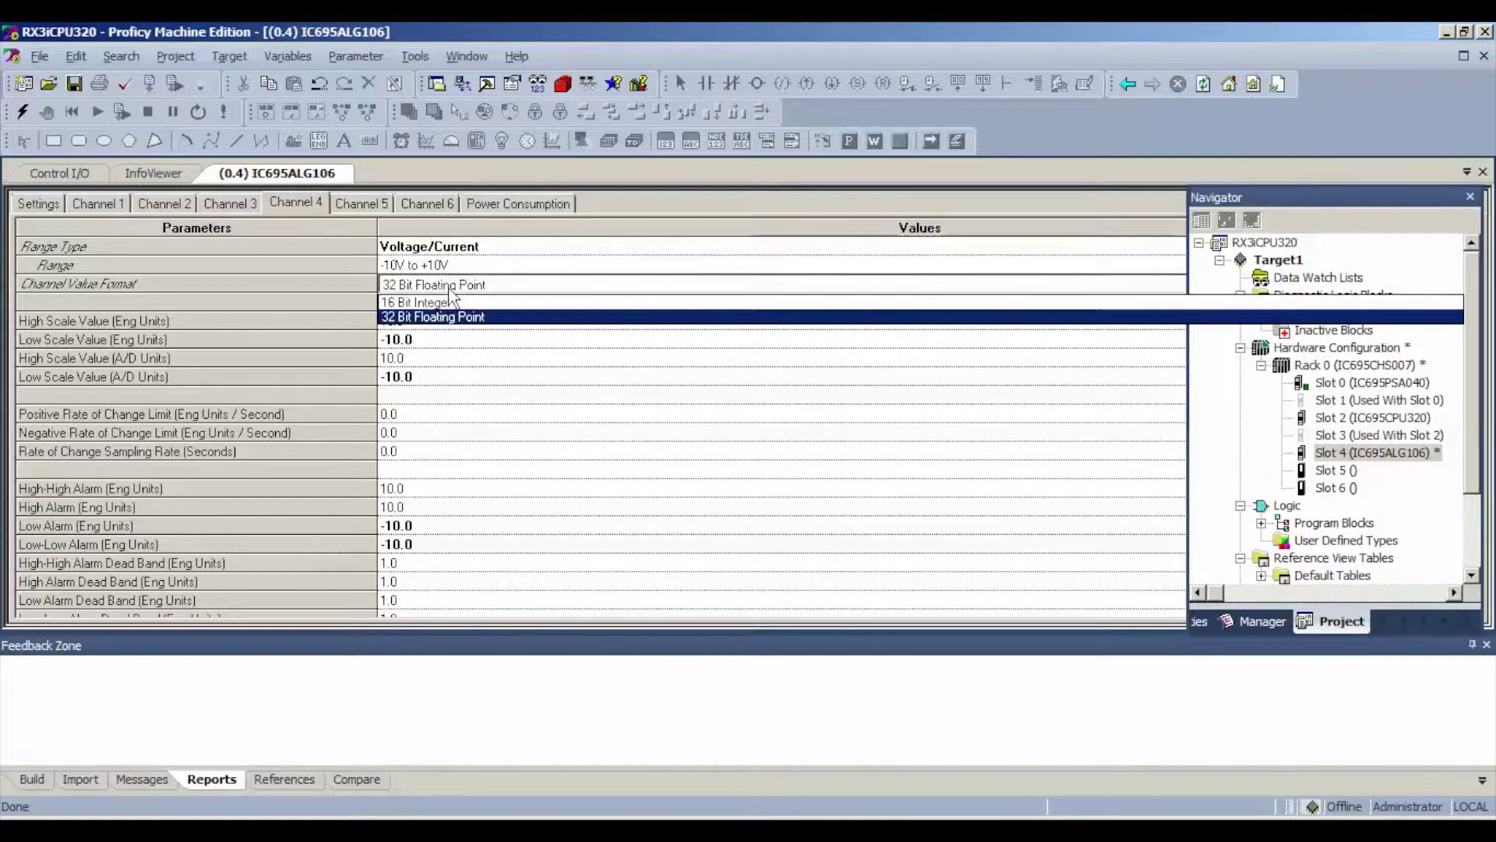
pyautogui.click(456, 303)
# Set Channels 5 and 6 to Voltage/Current range with 16 Bit Integer value format
pyautogui.click(372, 205)
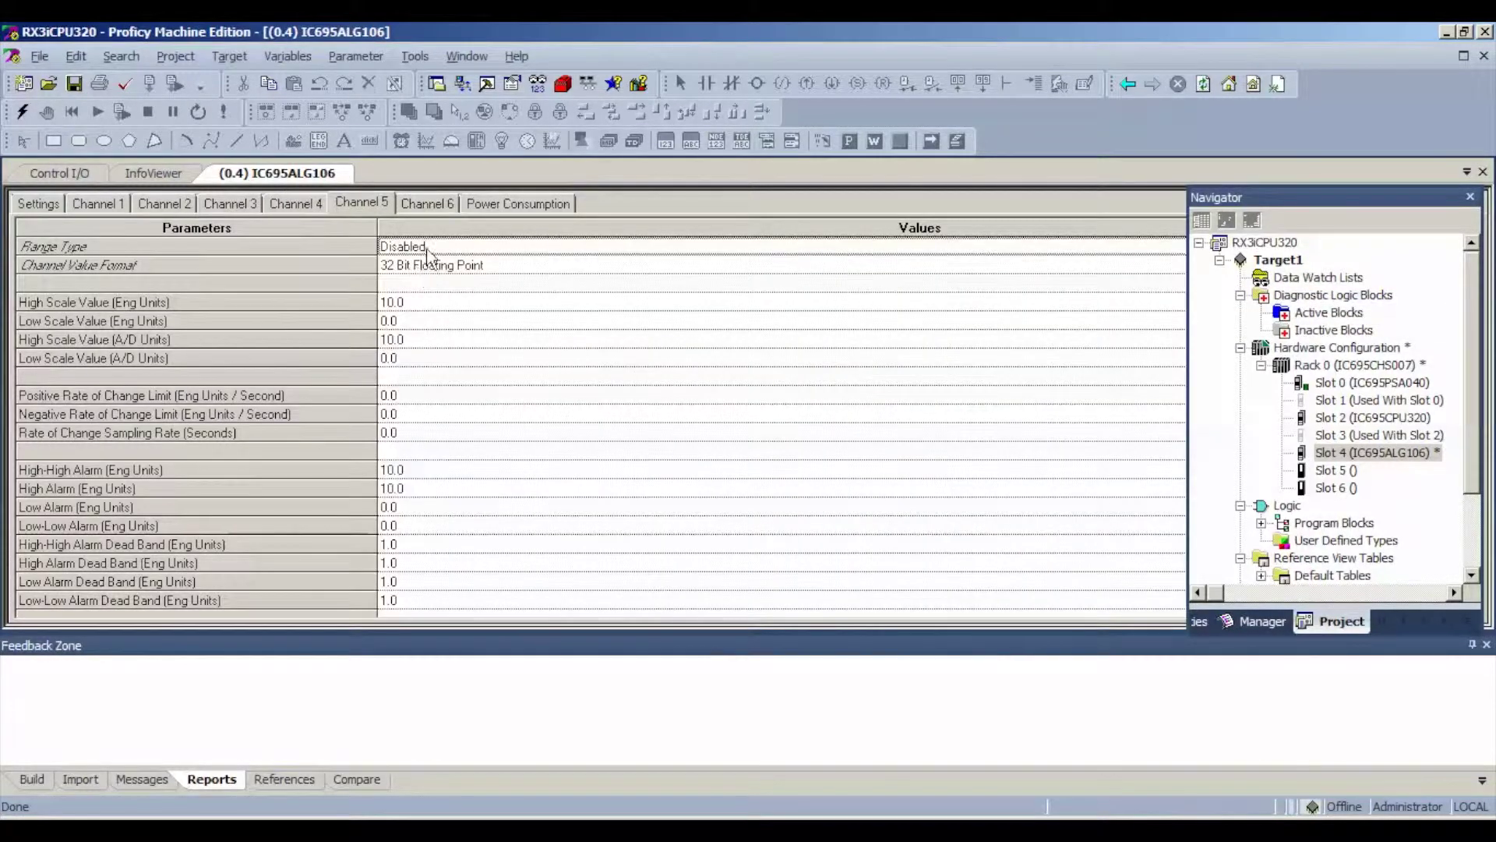
pyautogui.click(429, 248)
pyautogui.click(452, 284)
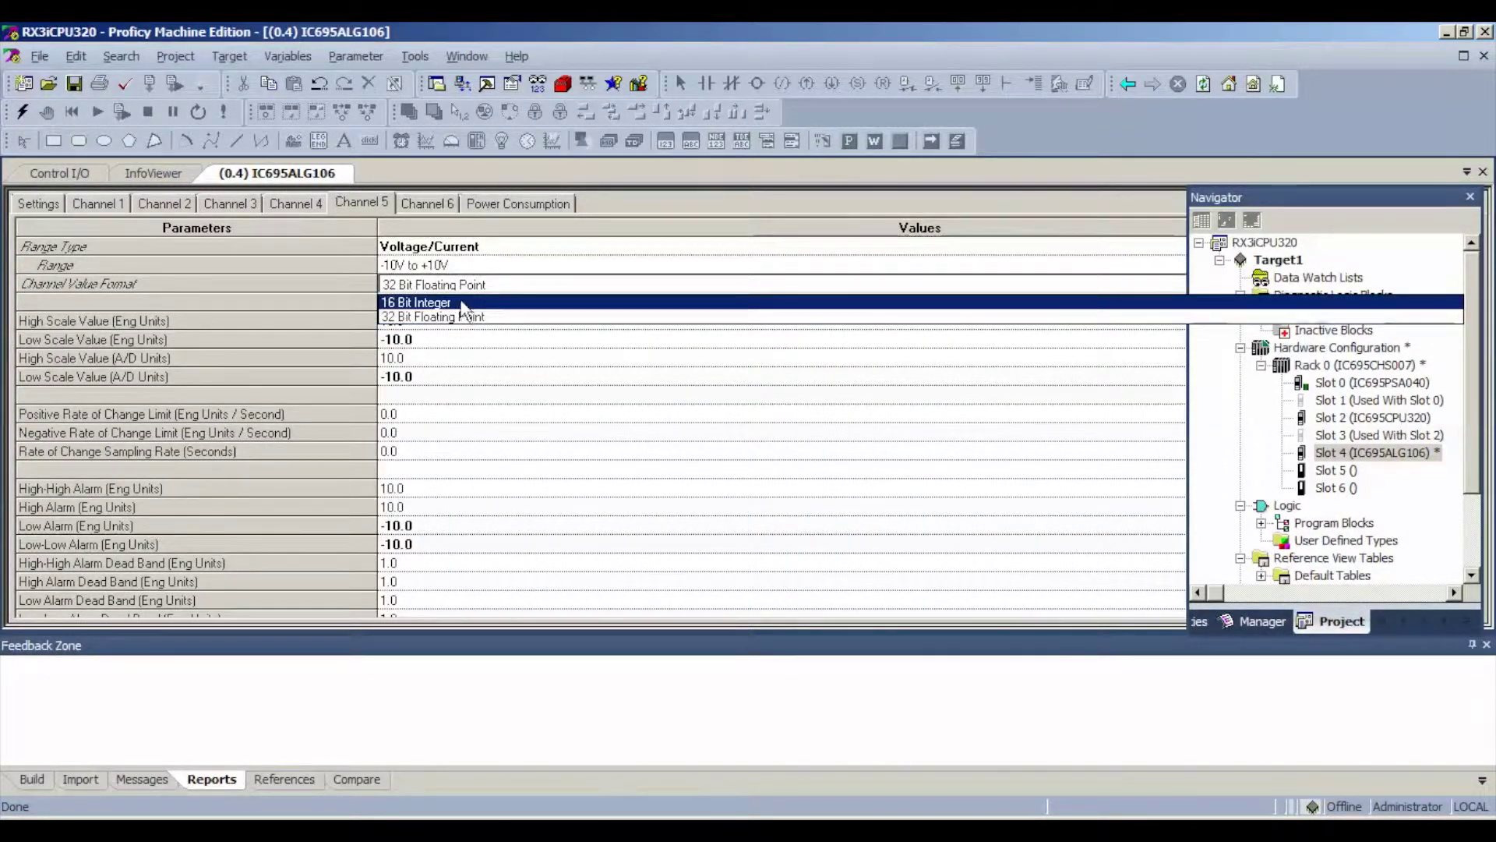
pyautogui.click(456, 303)
pyautogui.click(427, 203)
pyautogui.click(433, 248)
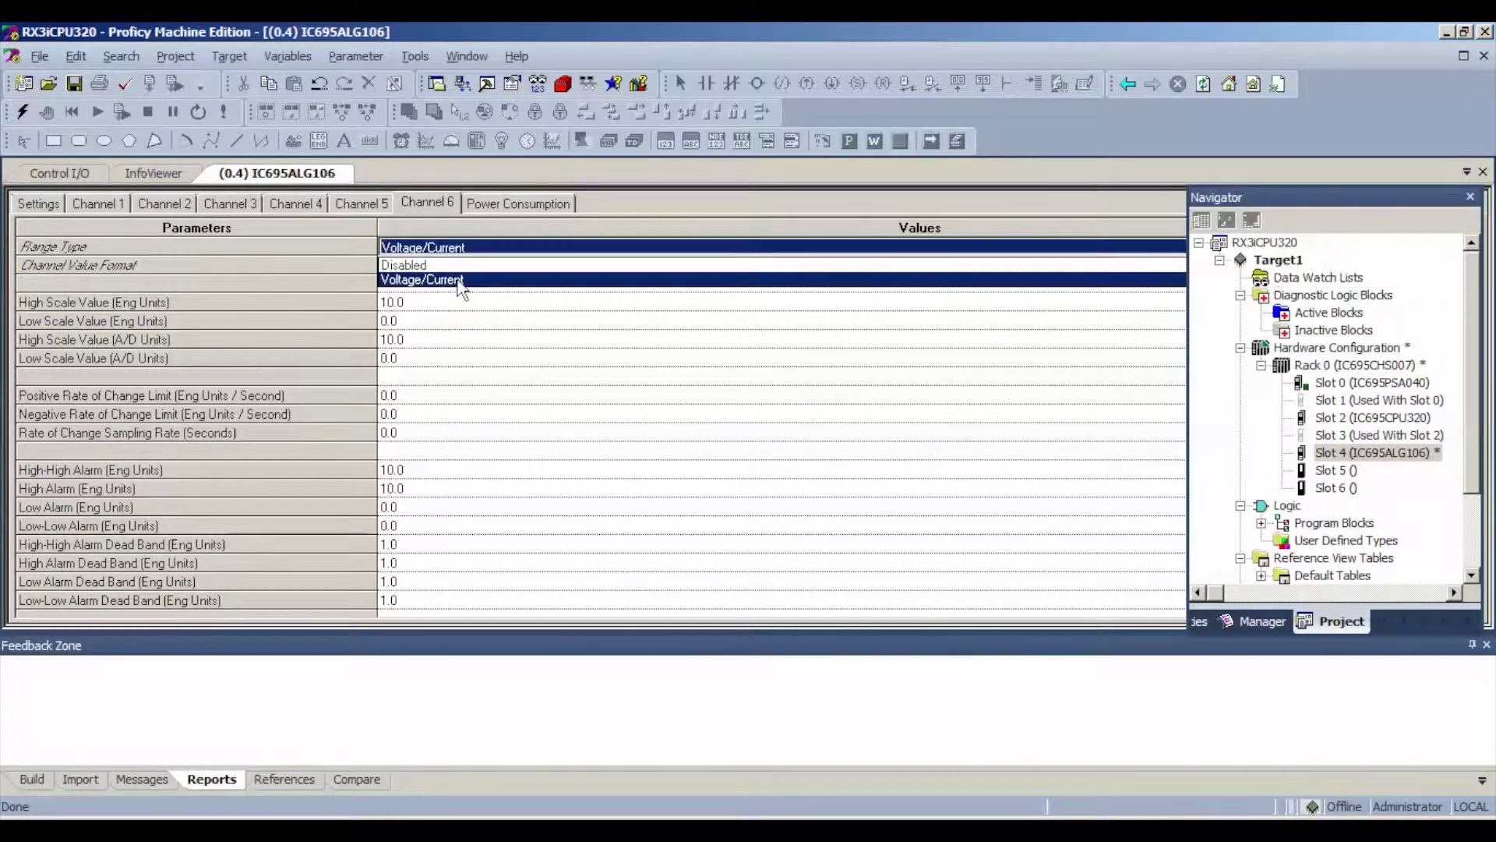
pyautogui.click(459, 282)
pyautogui.click(429, 300)
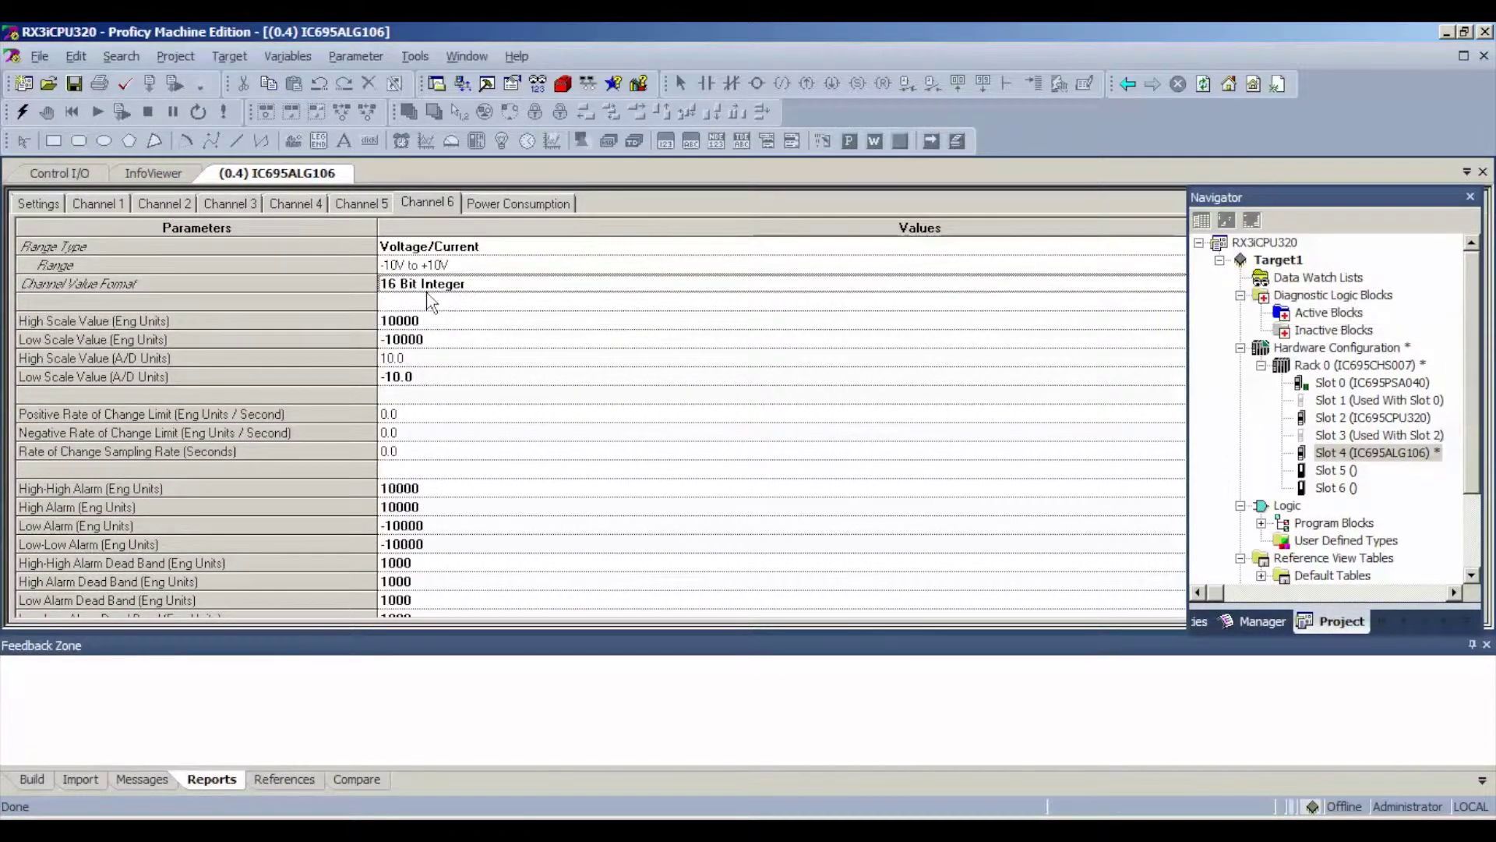
# Go online with the IC695CPU320 controller, retrying after a cancelled first attempt and its error
pyautogui.click(23, 113)
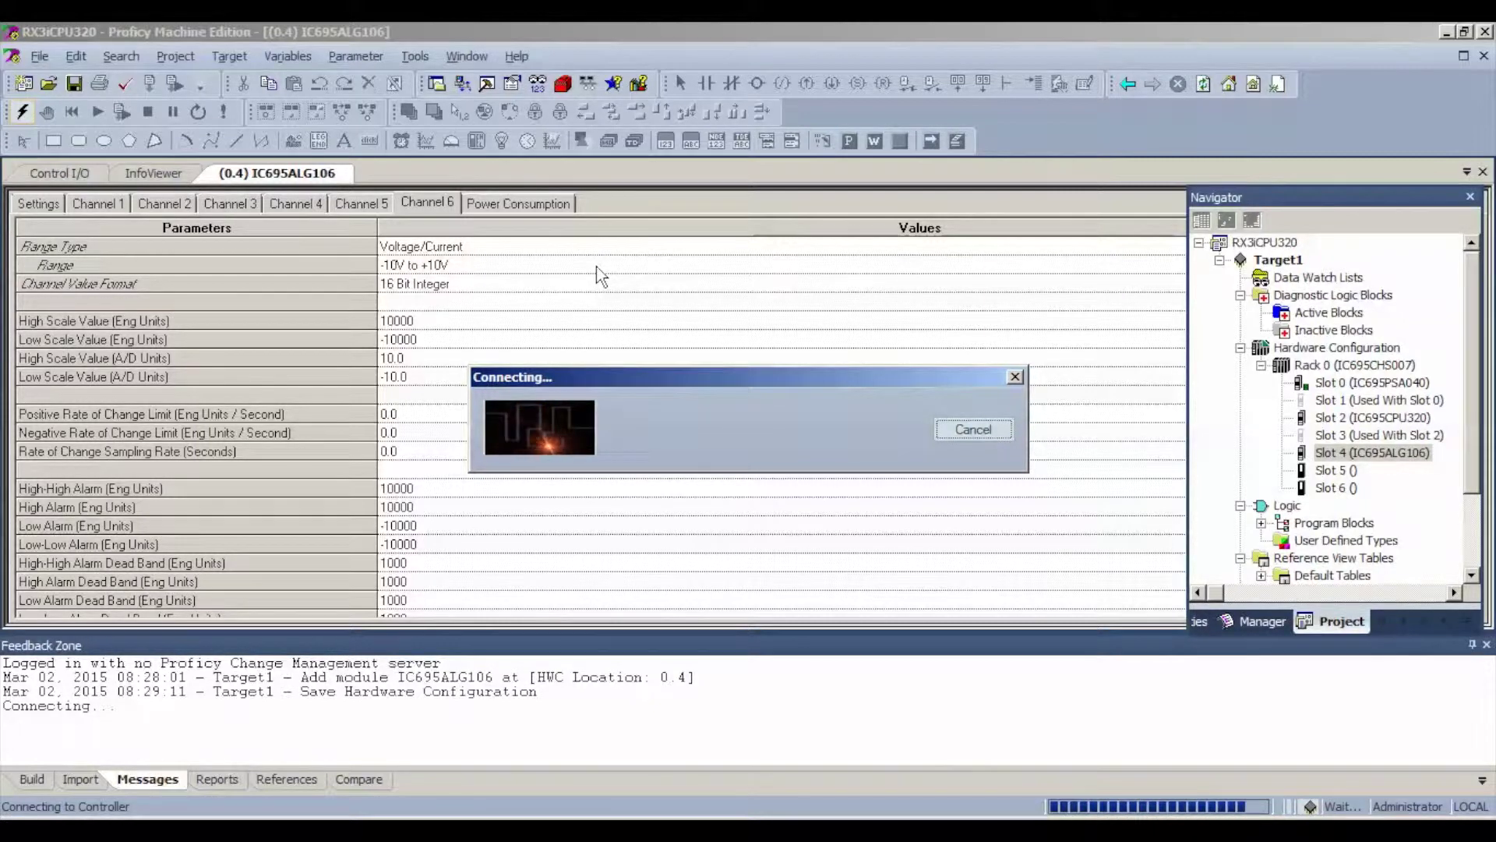
pyautogui.click(975, 427)
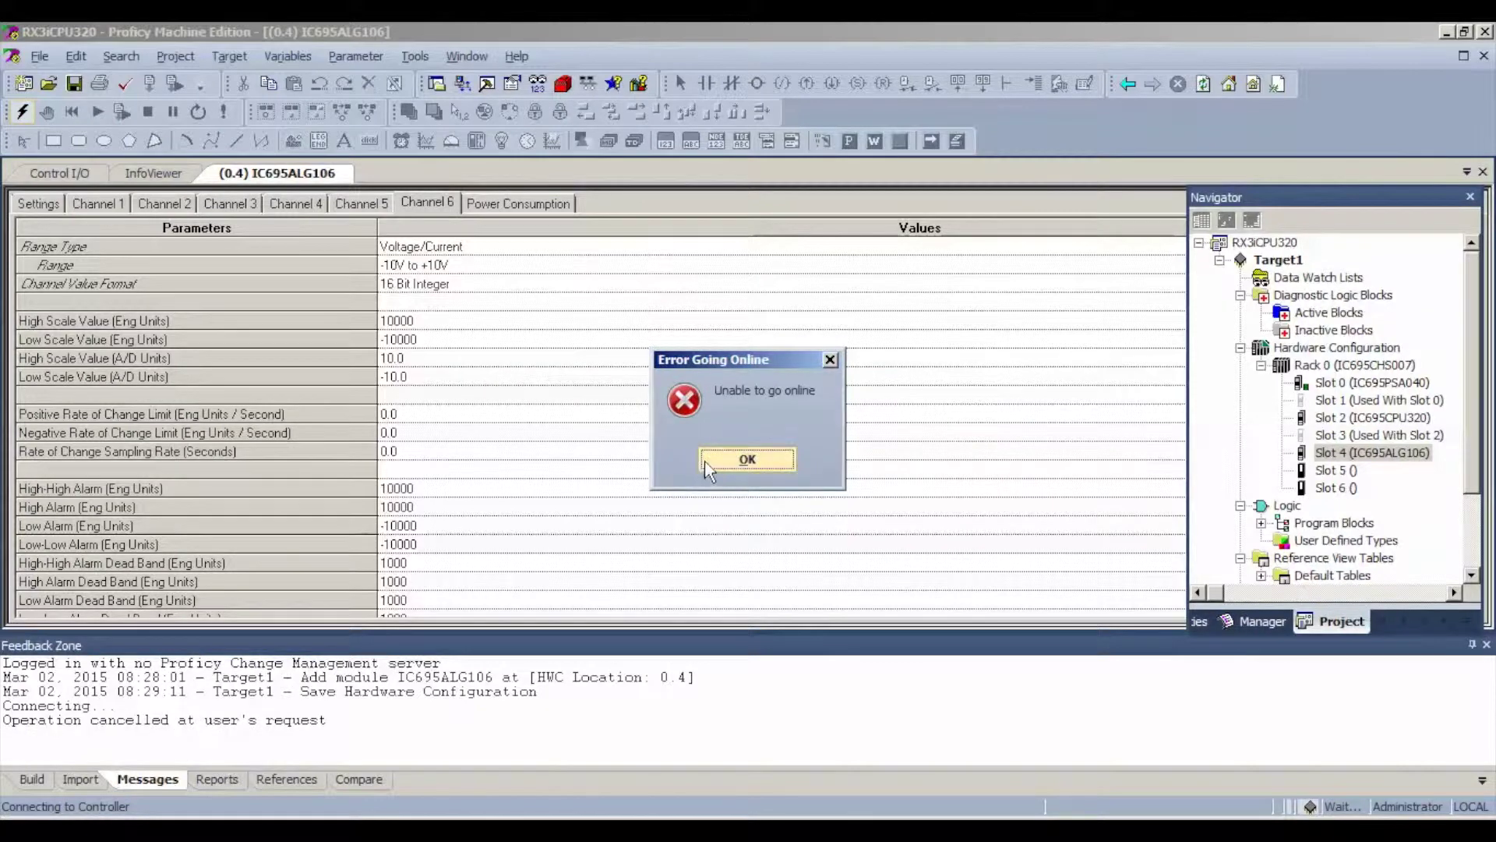
pyautogui.click(701, 461)
pyautogui.click(23, 112)
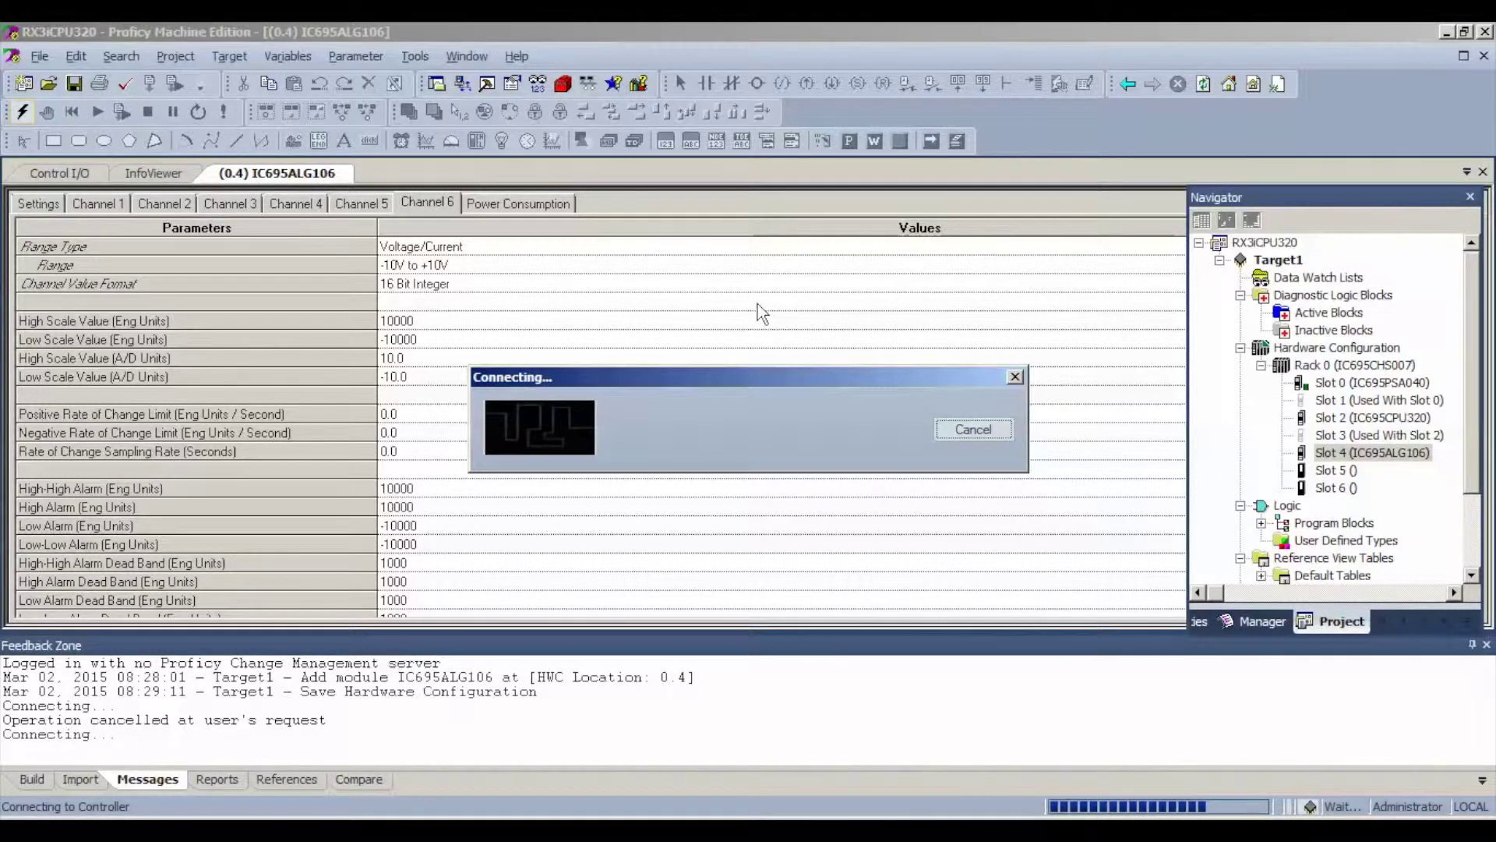
# Switch to programmer mode and clear the Controller and IO fault tables
pyautogui.click(47, 114)
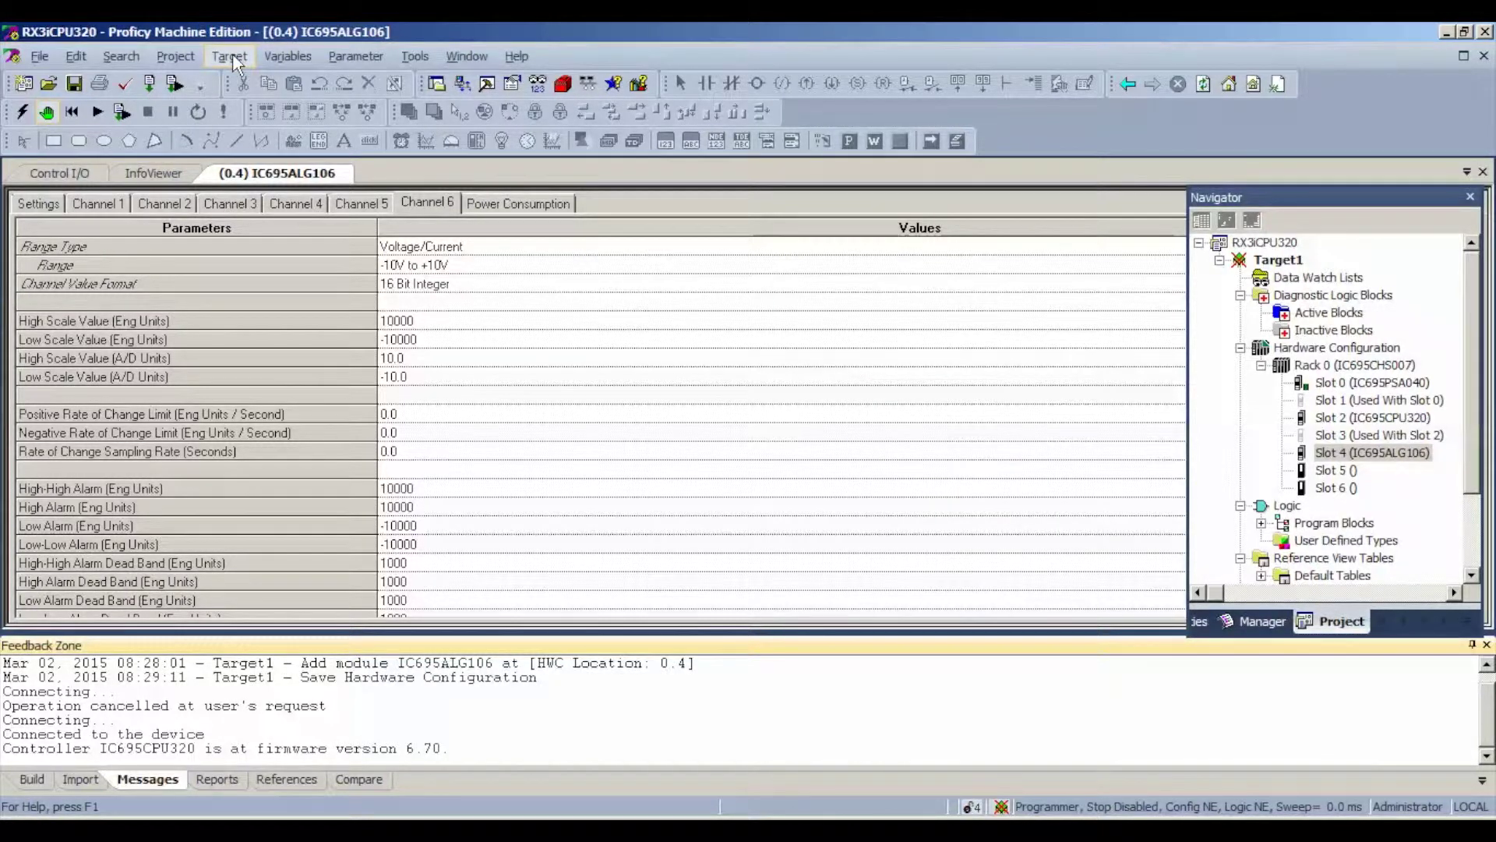
pyautogui.click(230, 56)
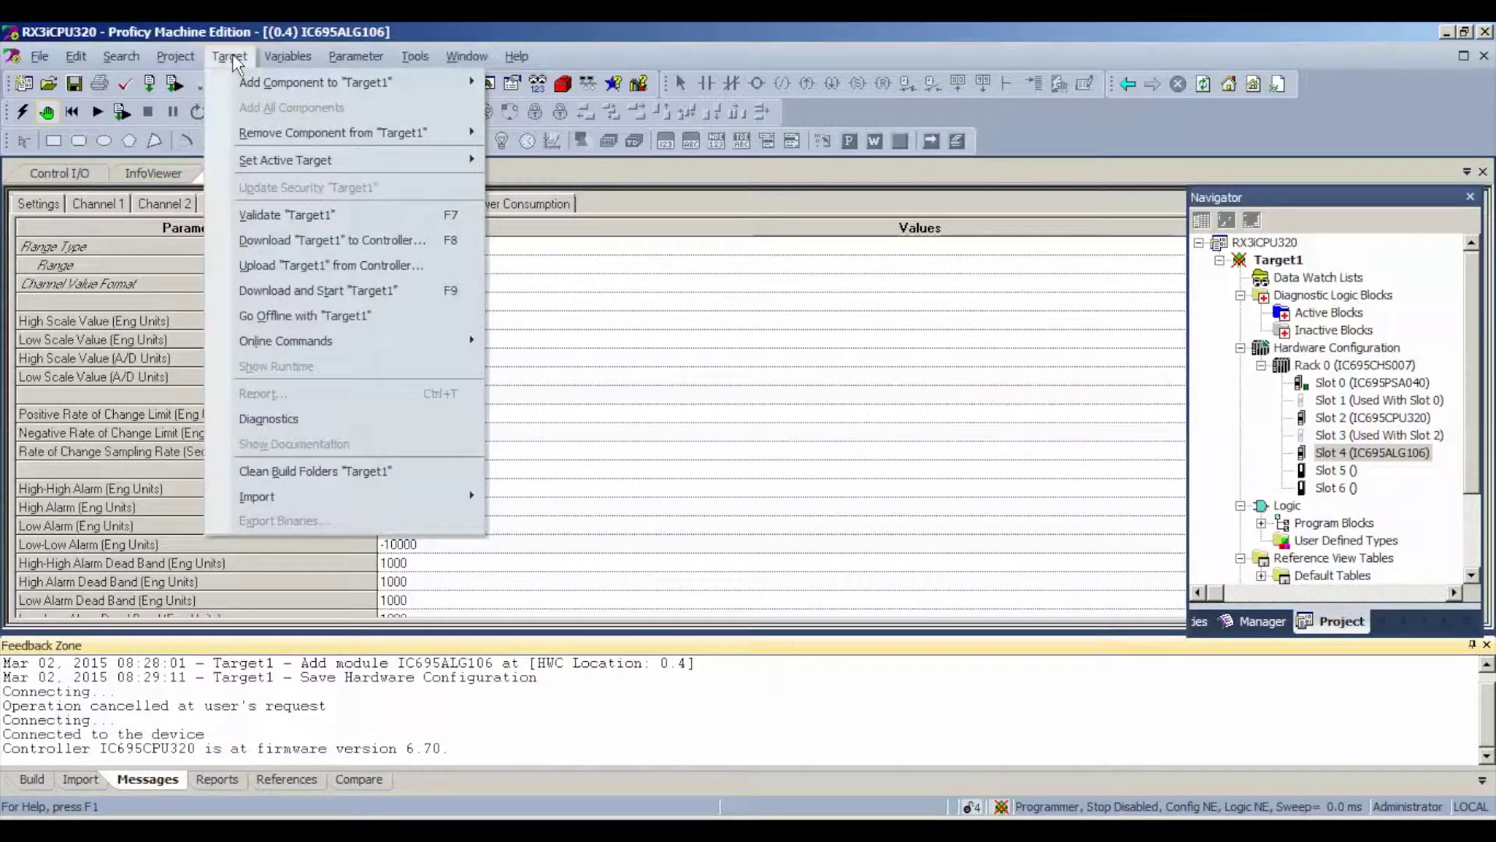
pyautogui.moveTo(286, 340)
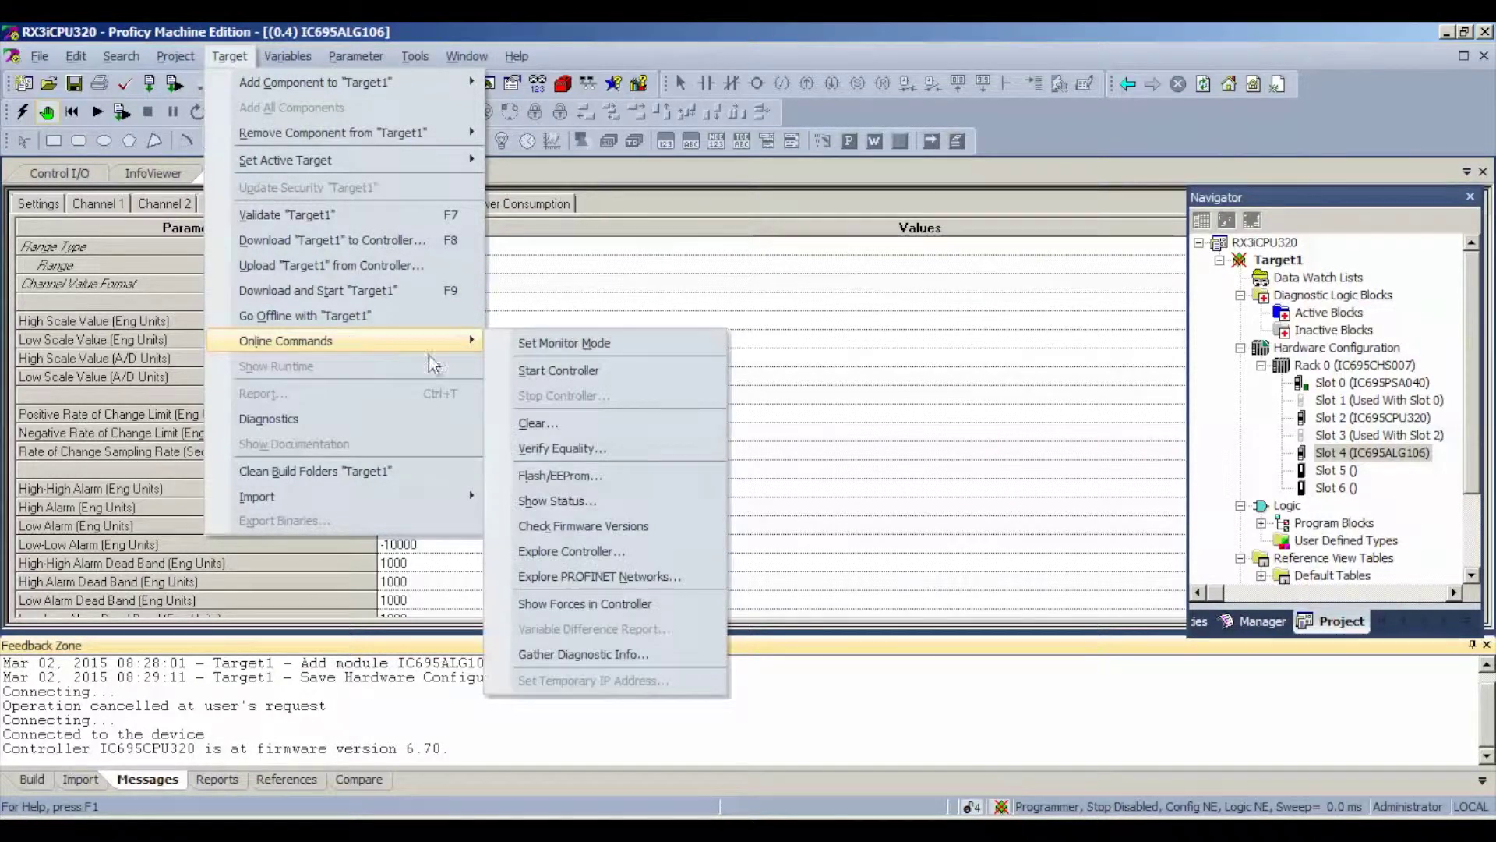
pyautogui.click(534, 427)
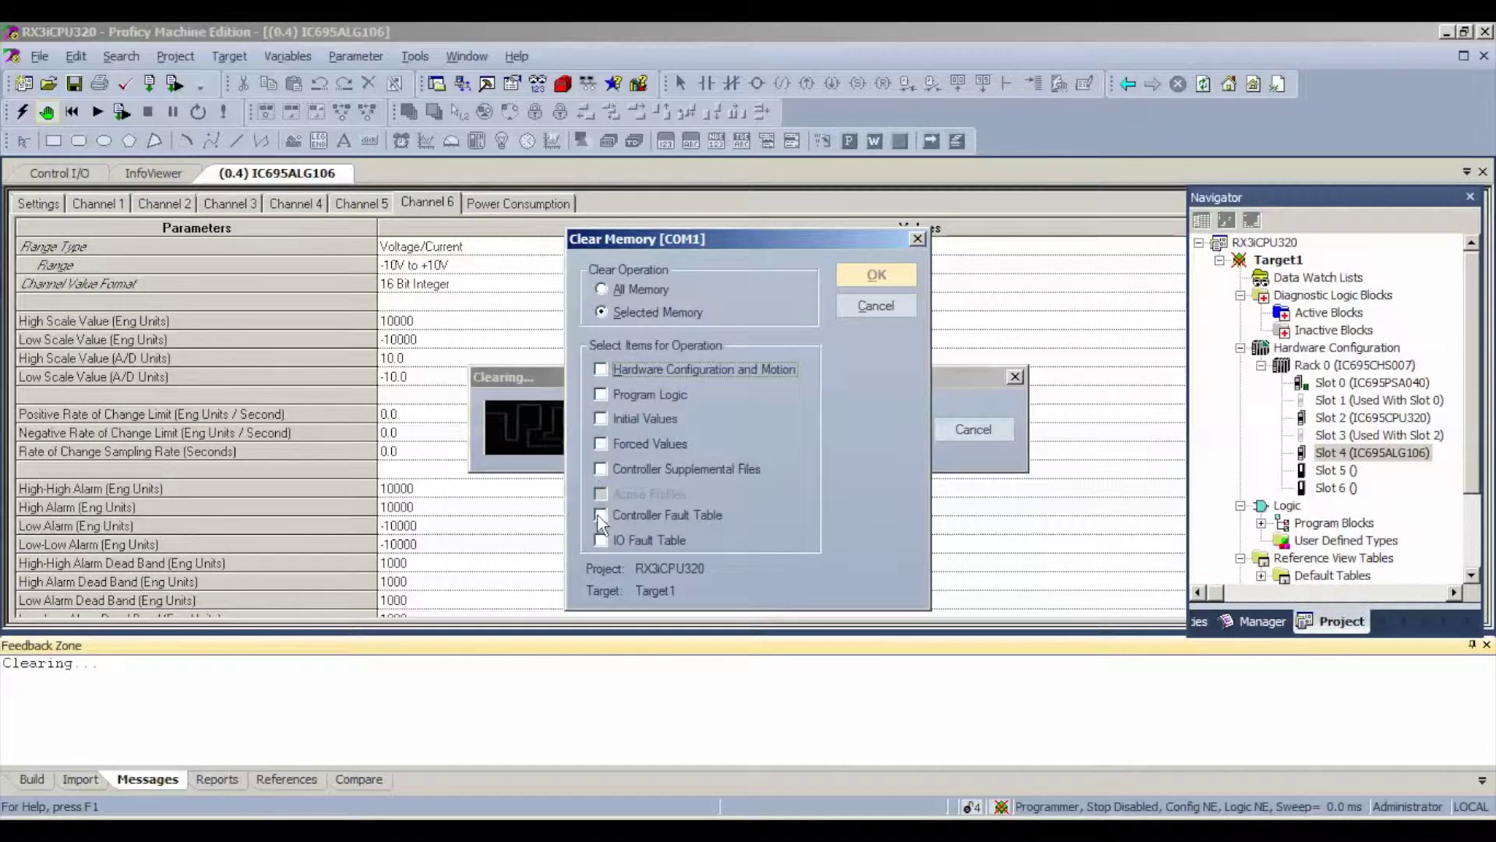
pyautogui.click(605, 539)
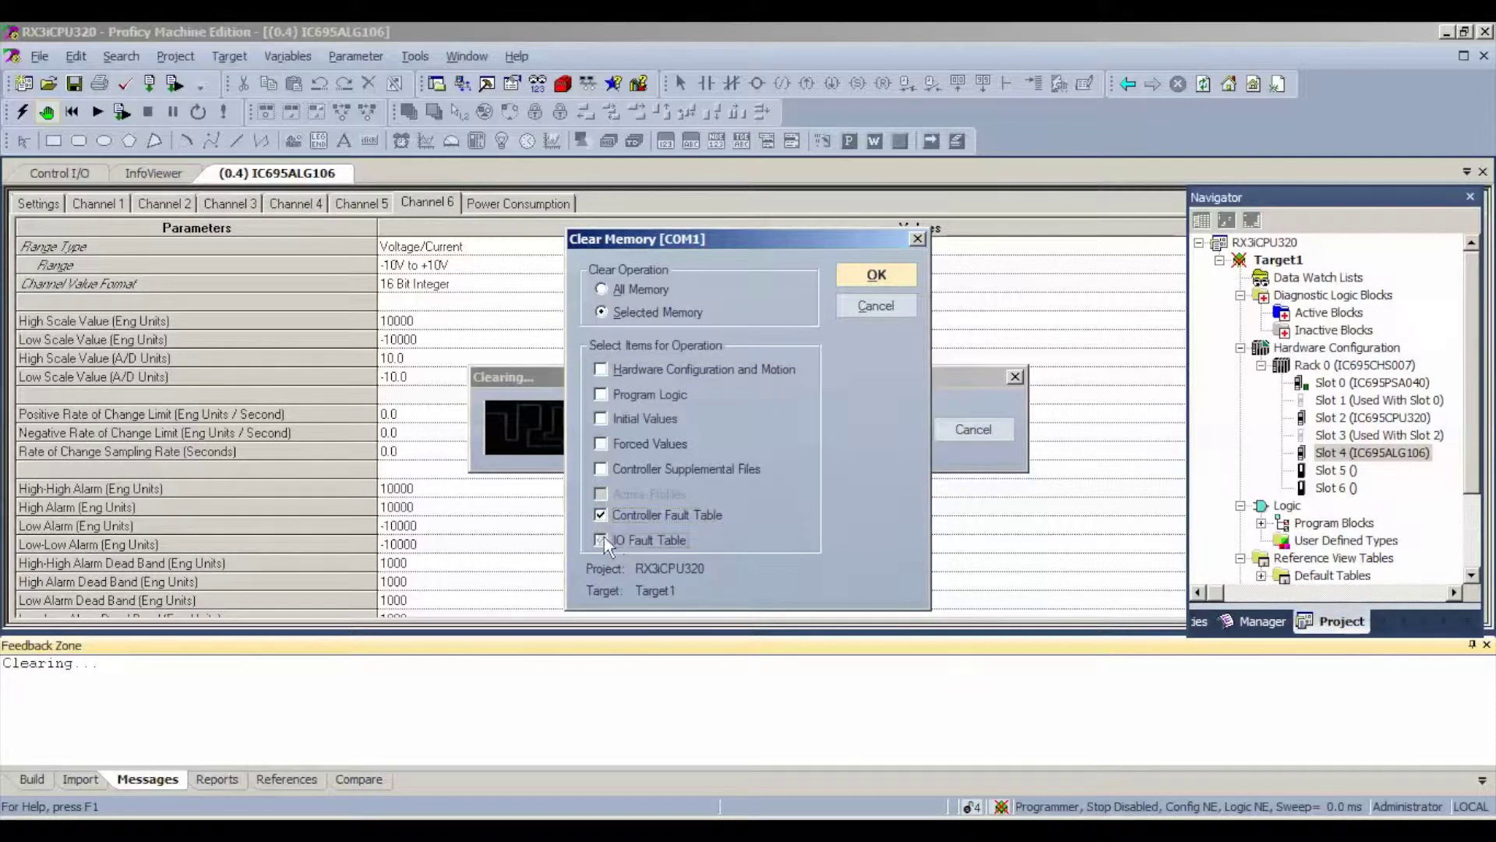
pyautogui.click(870, 281)
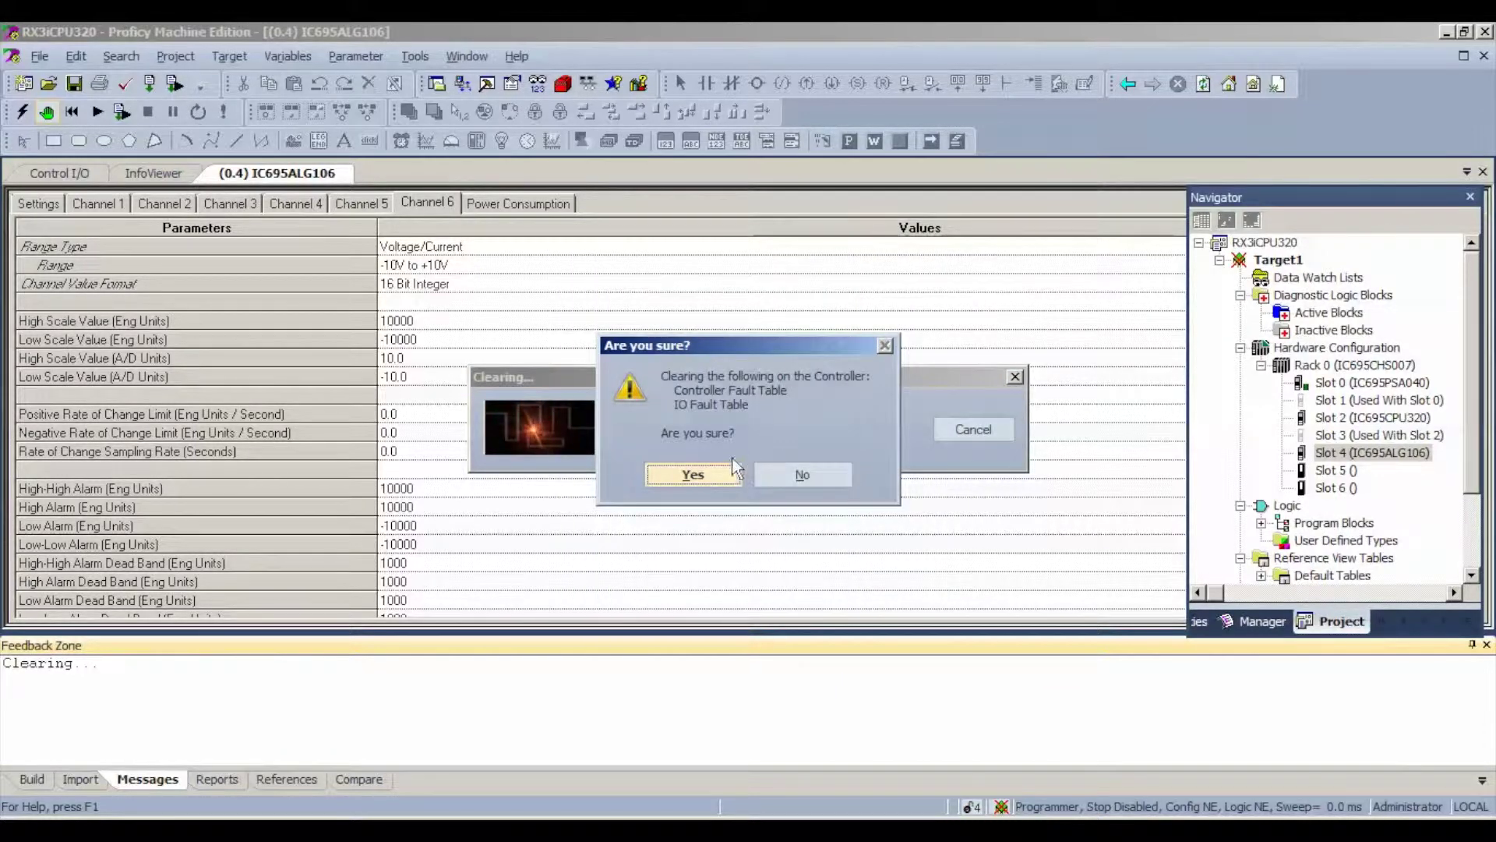
pyautogui.click(693, 475)
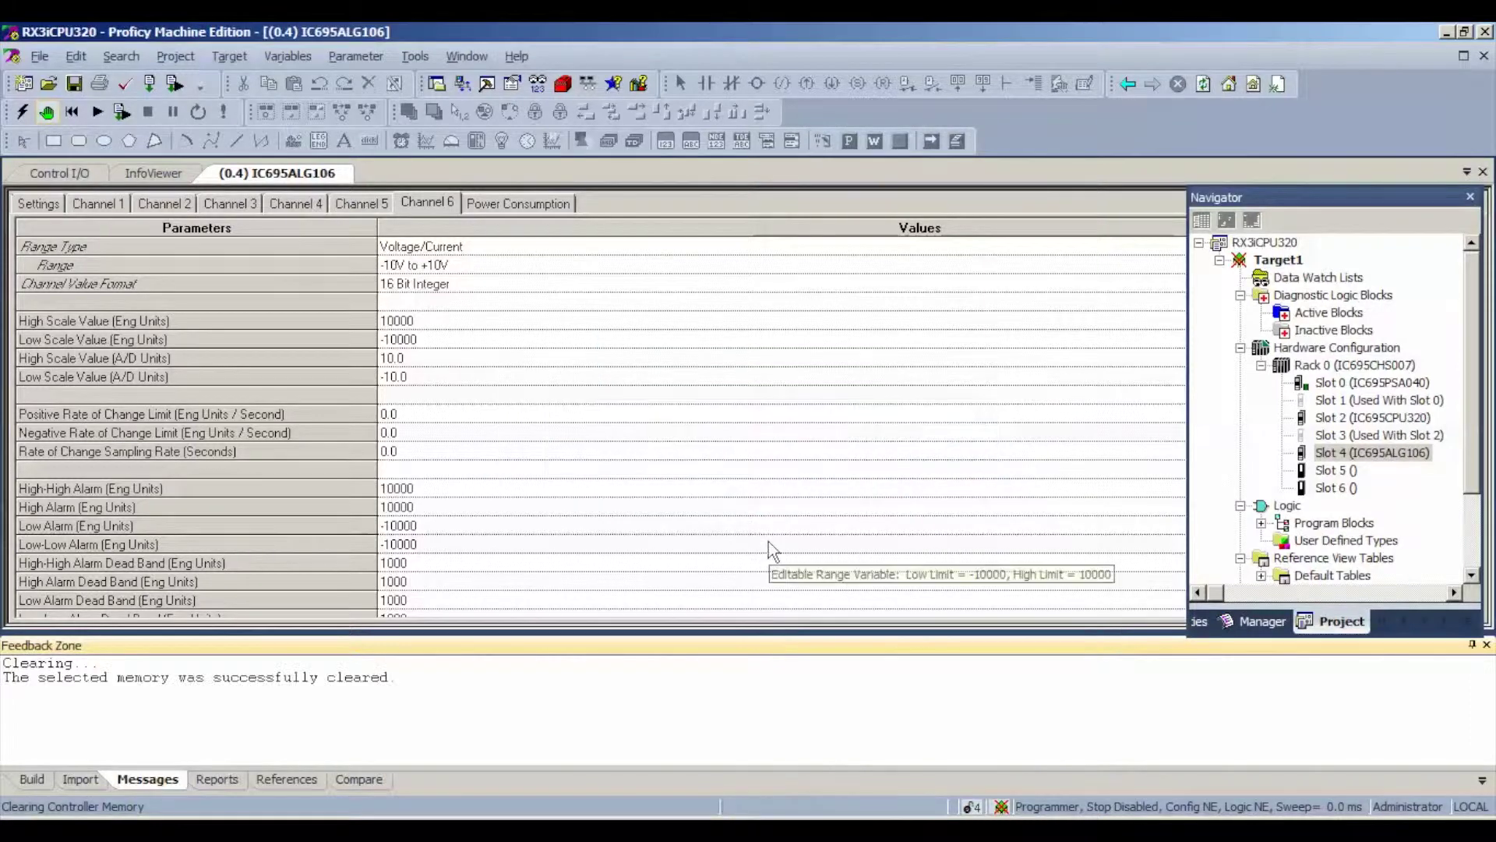
# Download Target1's hardware configuration and logic to the controller
pyautogui.click(123, 114)
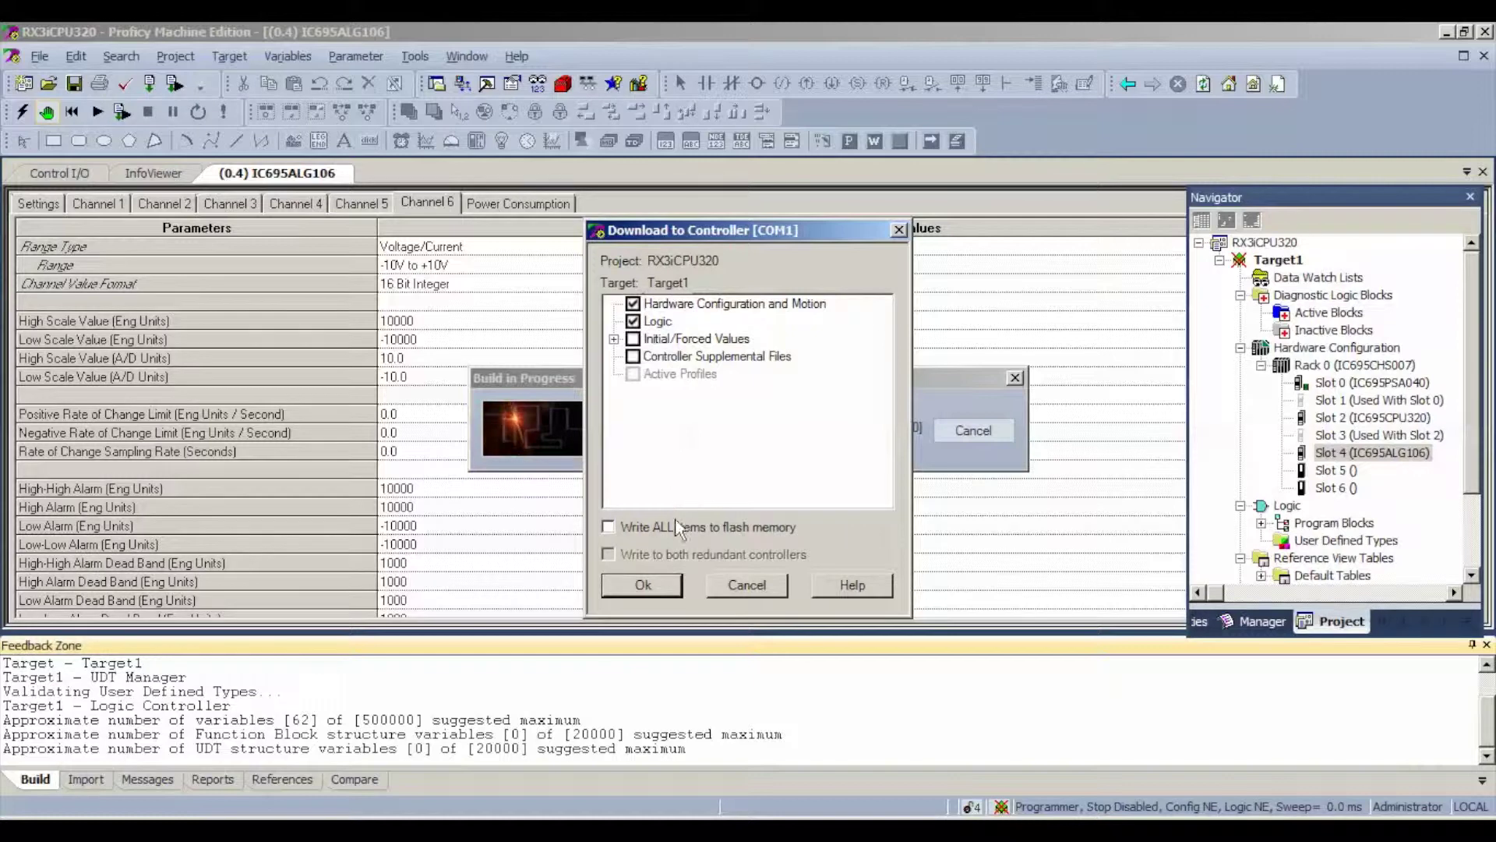
pyautogui.click(643, 585)
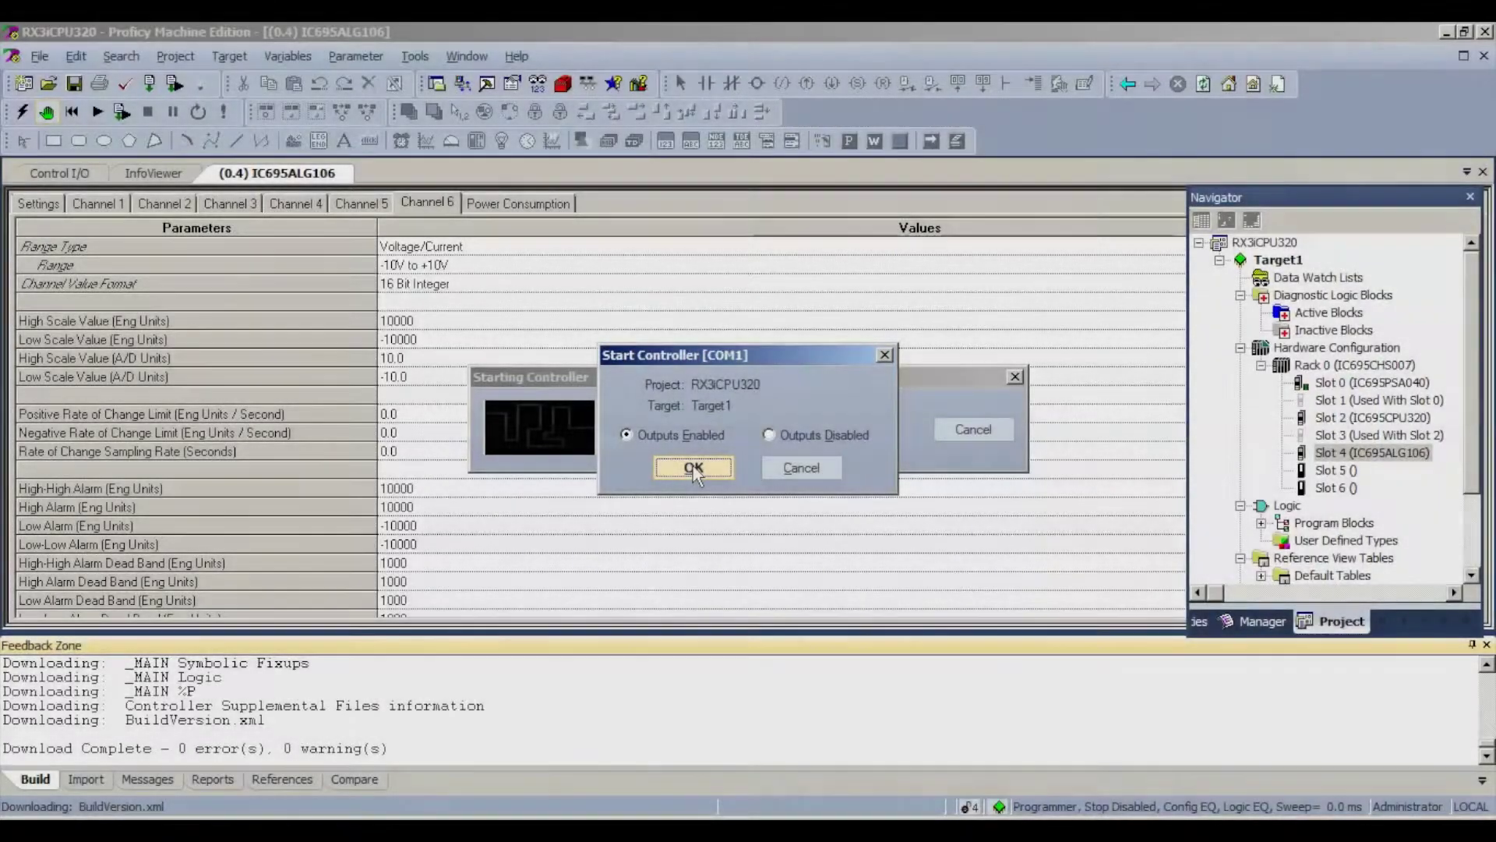
# Start the controller with outputs enabled and open the %AI - Analog Input table
pyautogui.click(696, 473)
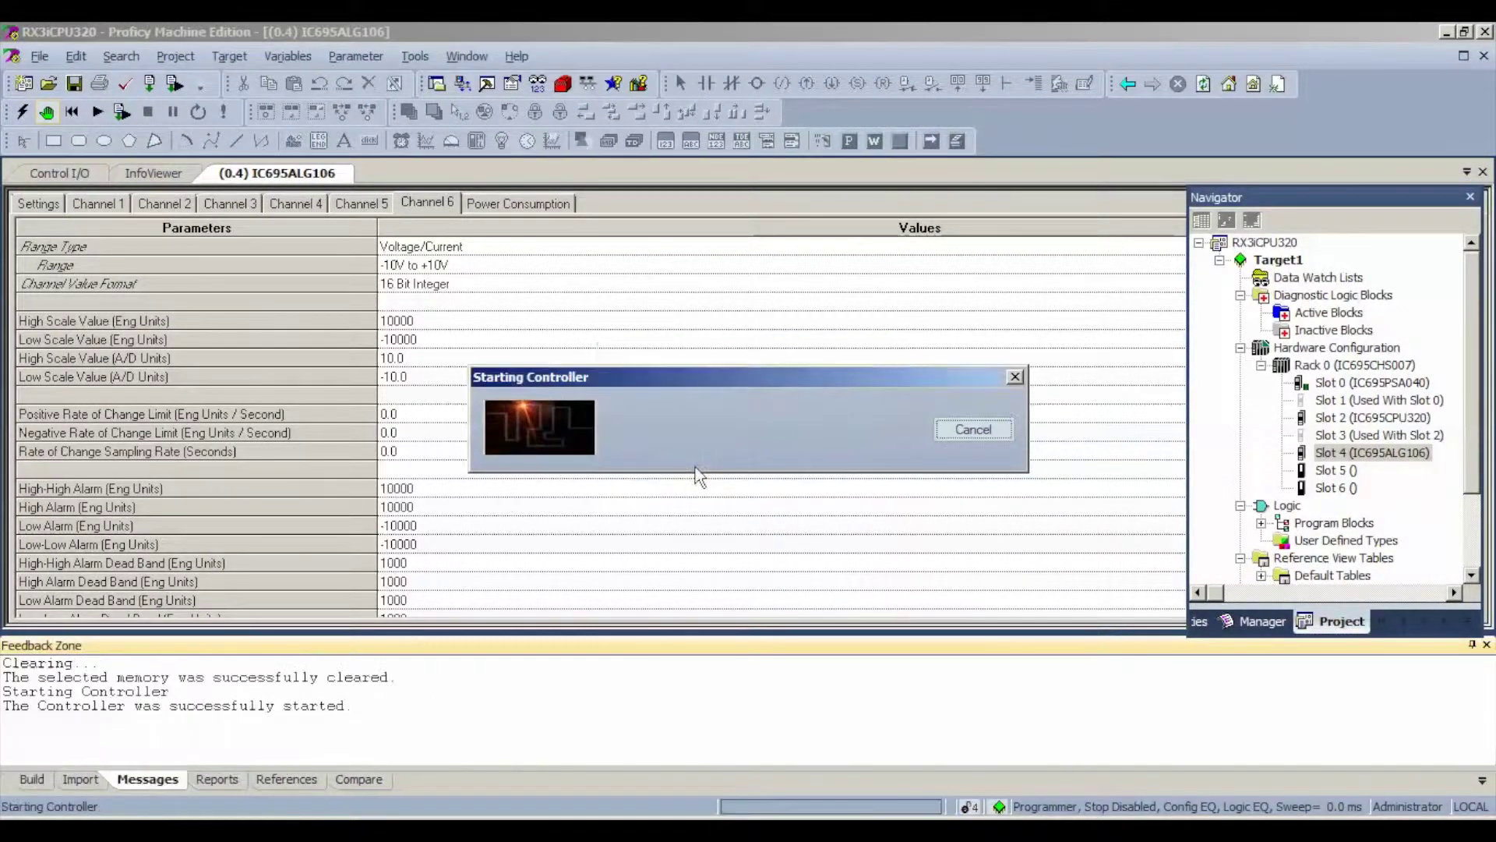
pyautogui.scroll(-1, 1470, 402)
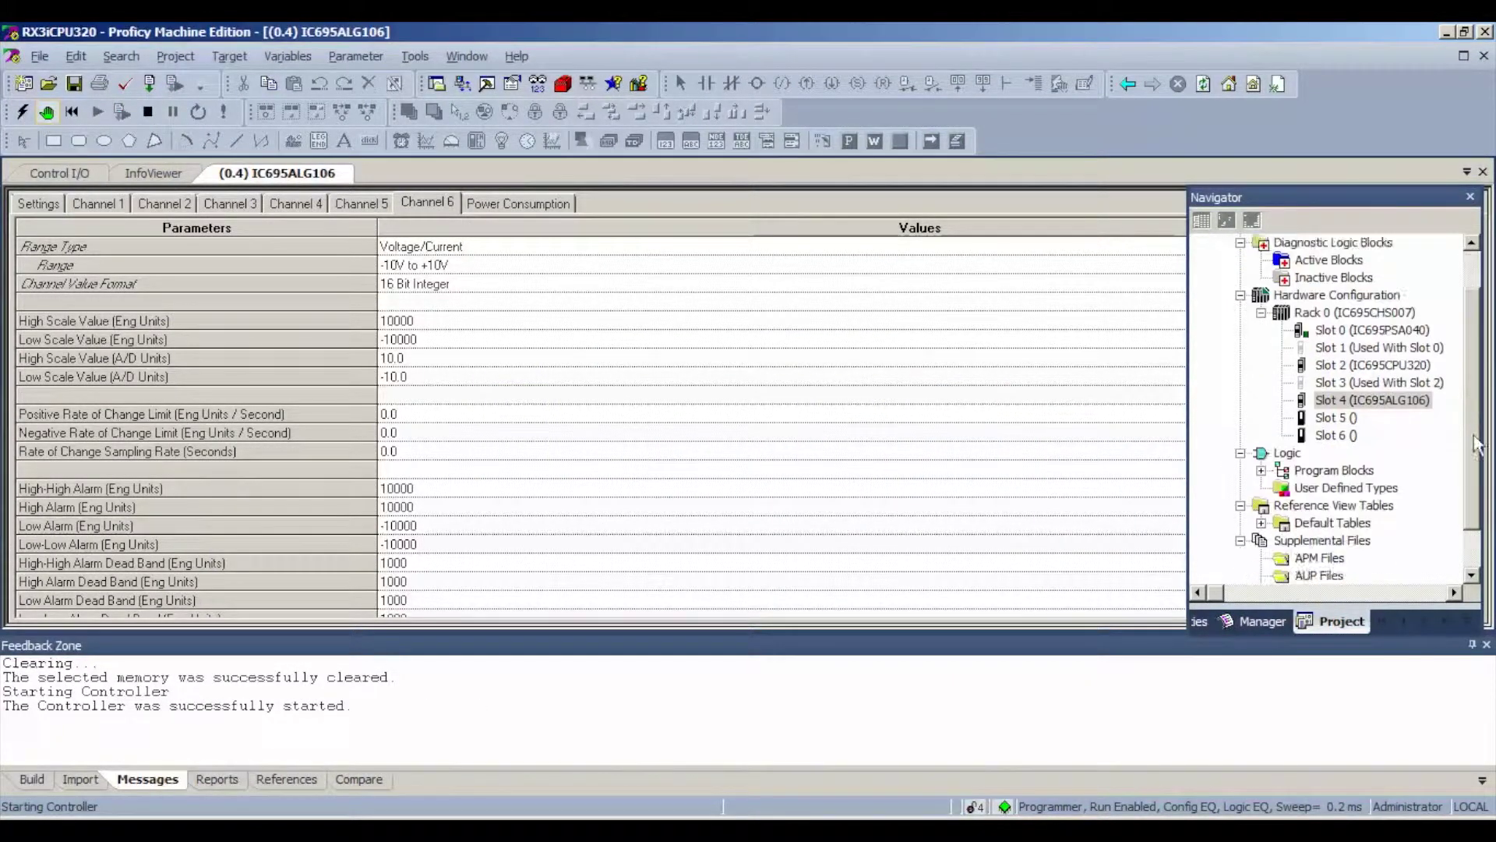
pyautogui.scroll(-1, 1480, 491)
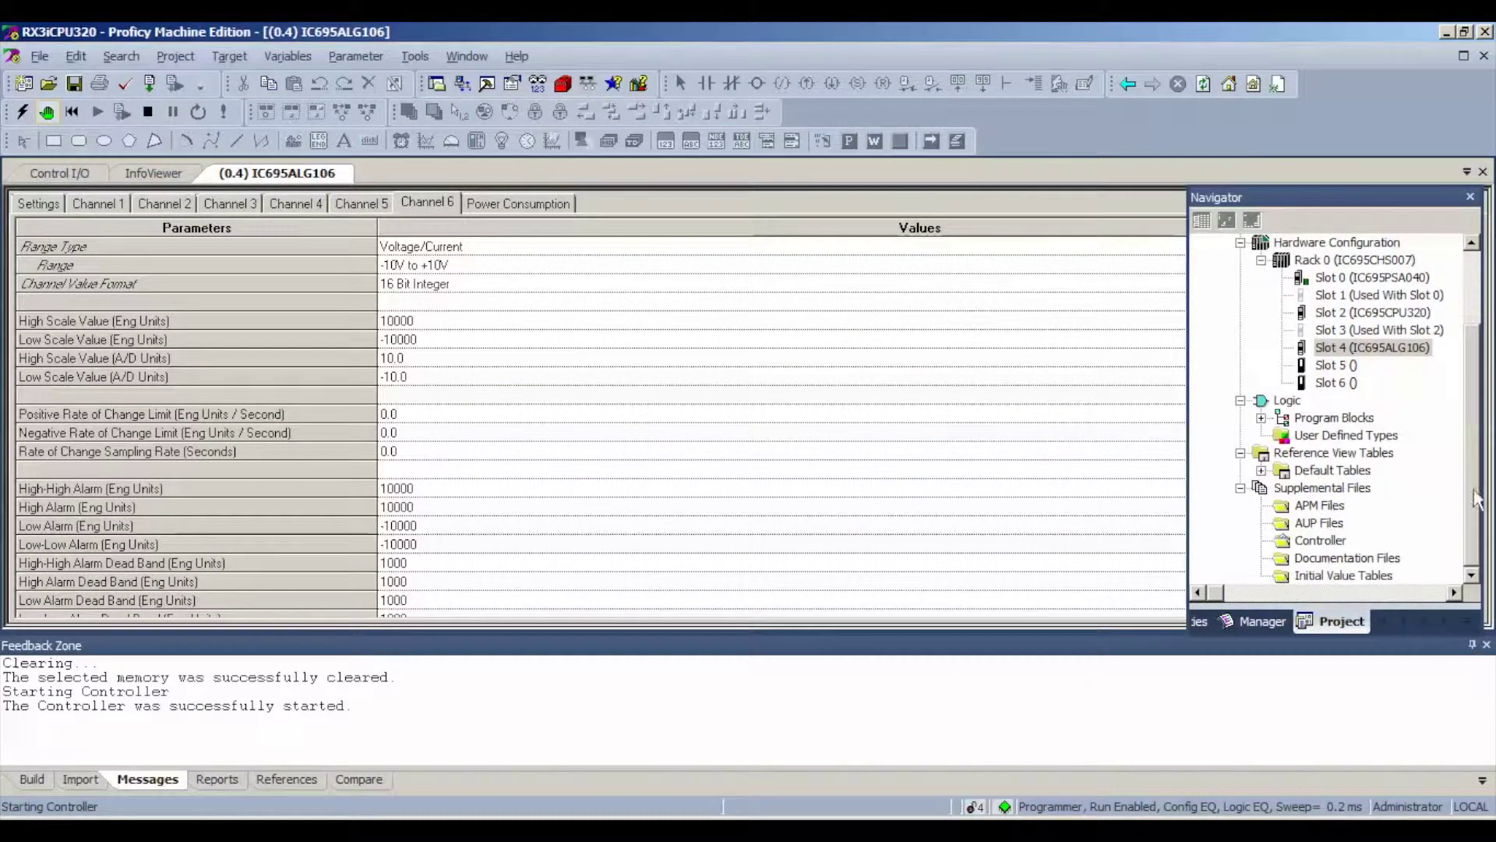
pyautogui.click(1261, 470)
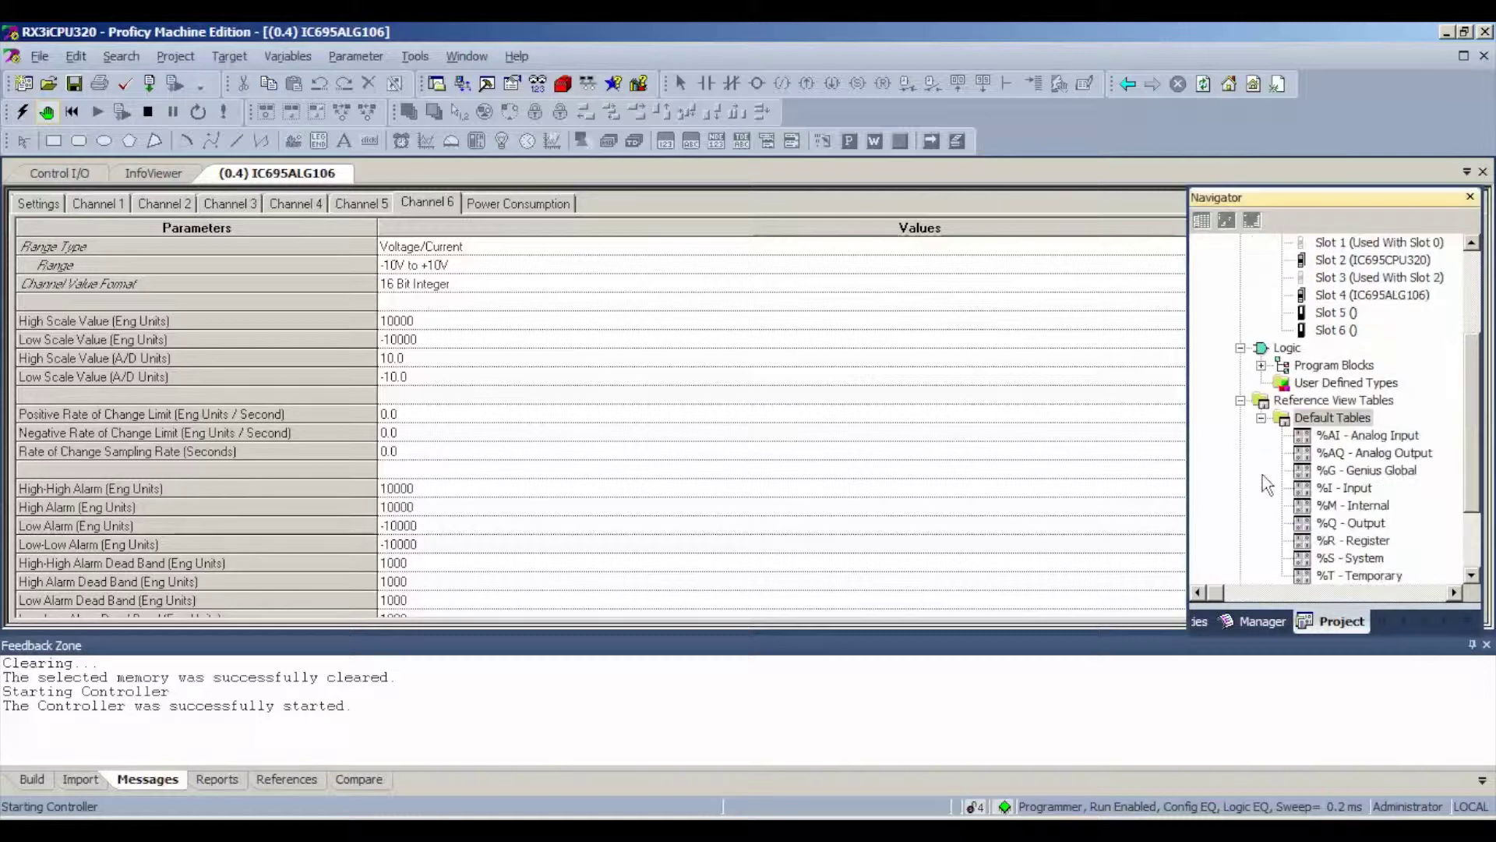
pyautogui.doubleClick(1330, 437)
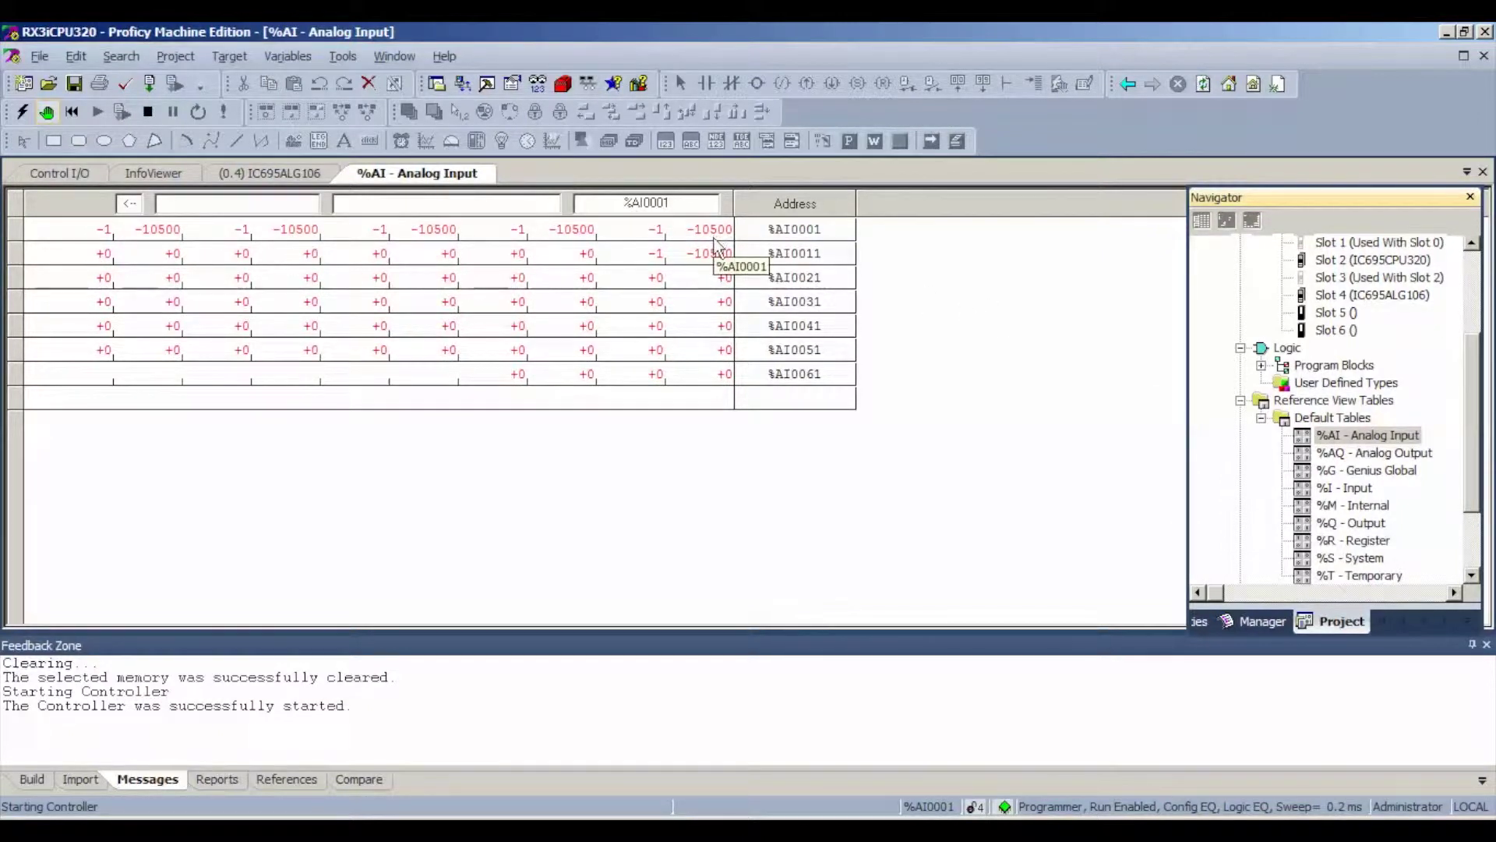
# Compare the %AI readings against the IC695ALG106 channel parameters, then stop the controller
pyautogui.click(258, 175)
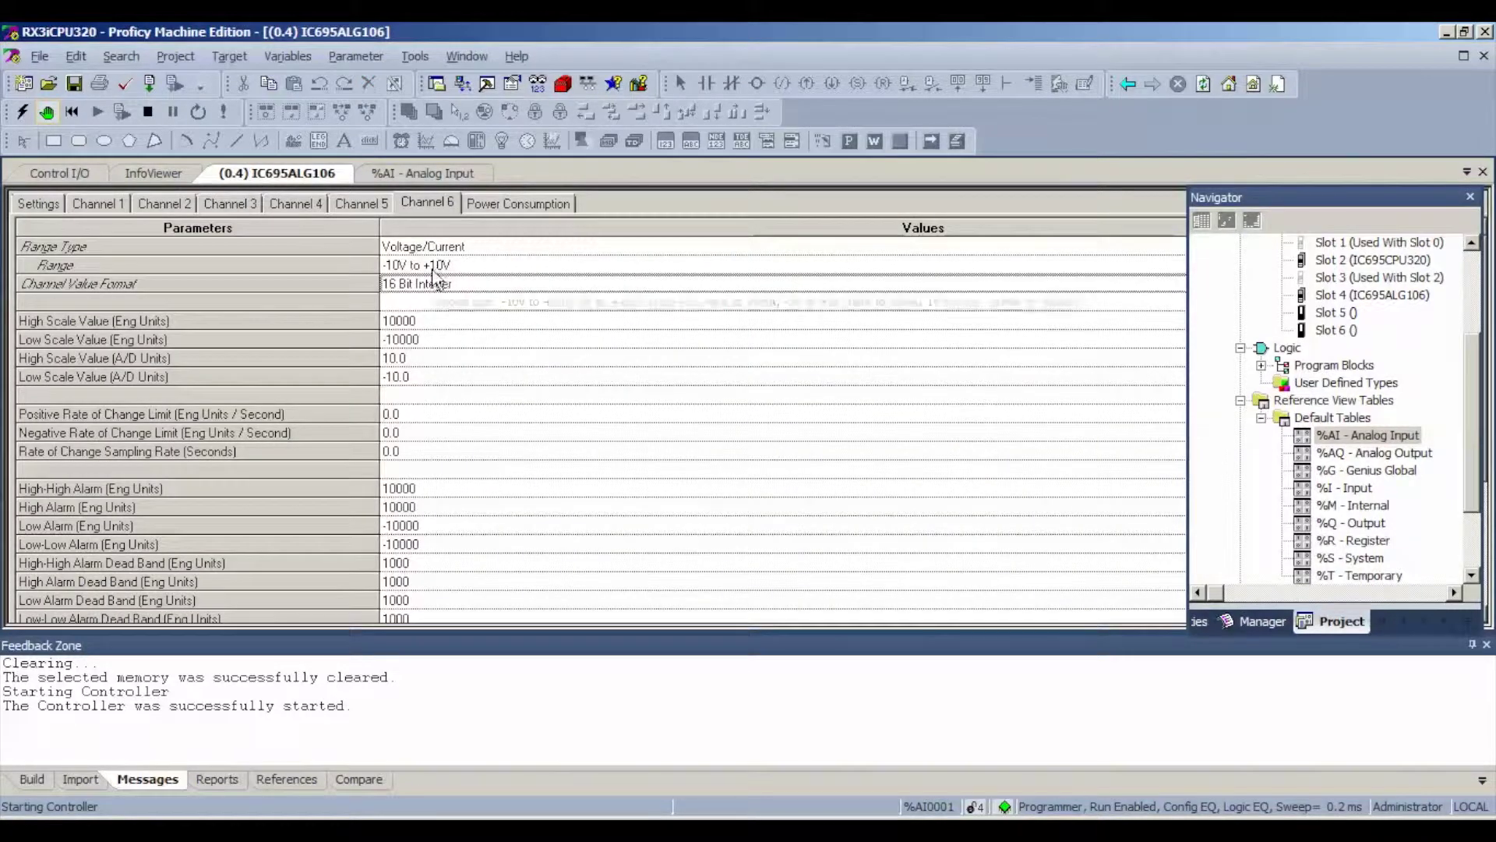
pyautogui.click(416, 173)
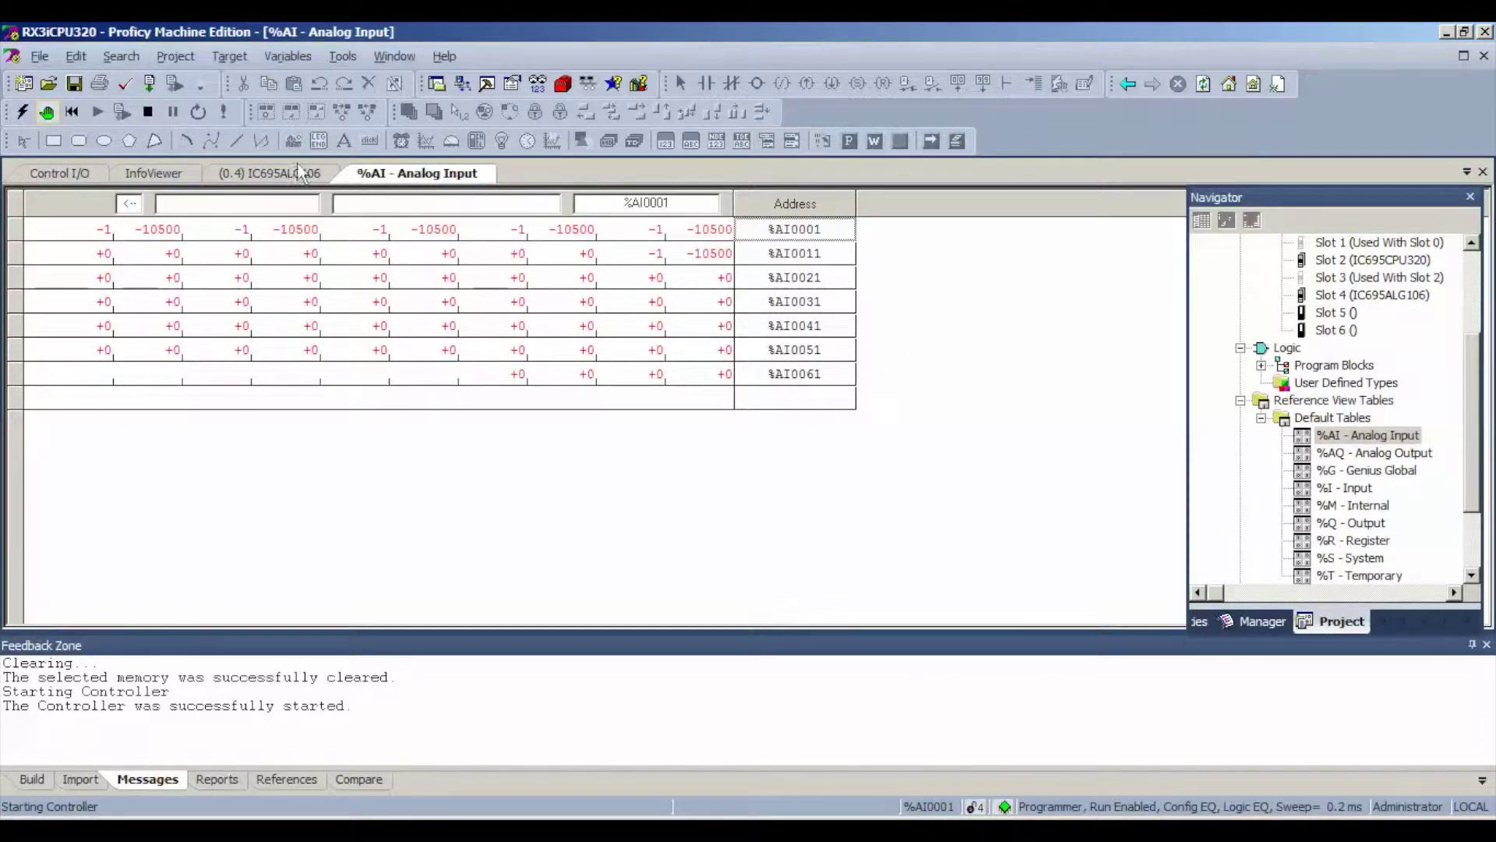
pyautogui.click(149, 113)
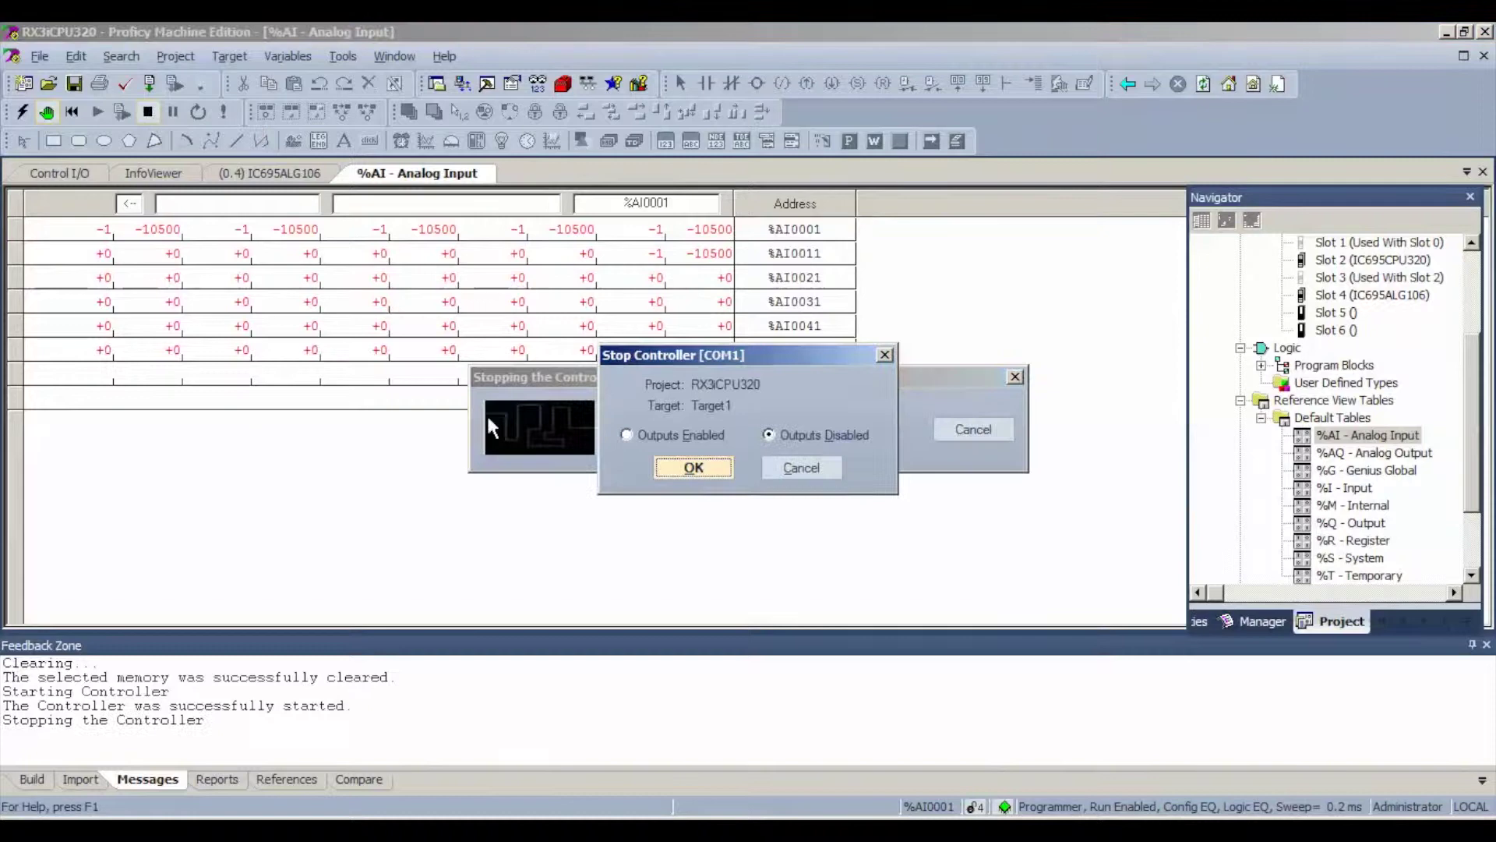
# Confirm the controller stop and set Channels 1 and 2 to 4mA to 20mA
pyautogui.click(689, 468)
pyautogui.click(277, 174)
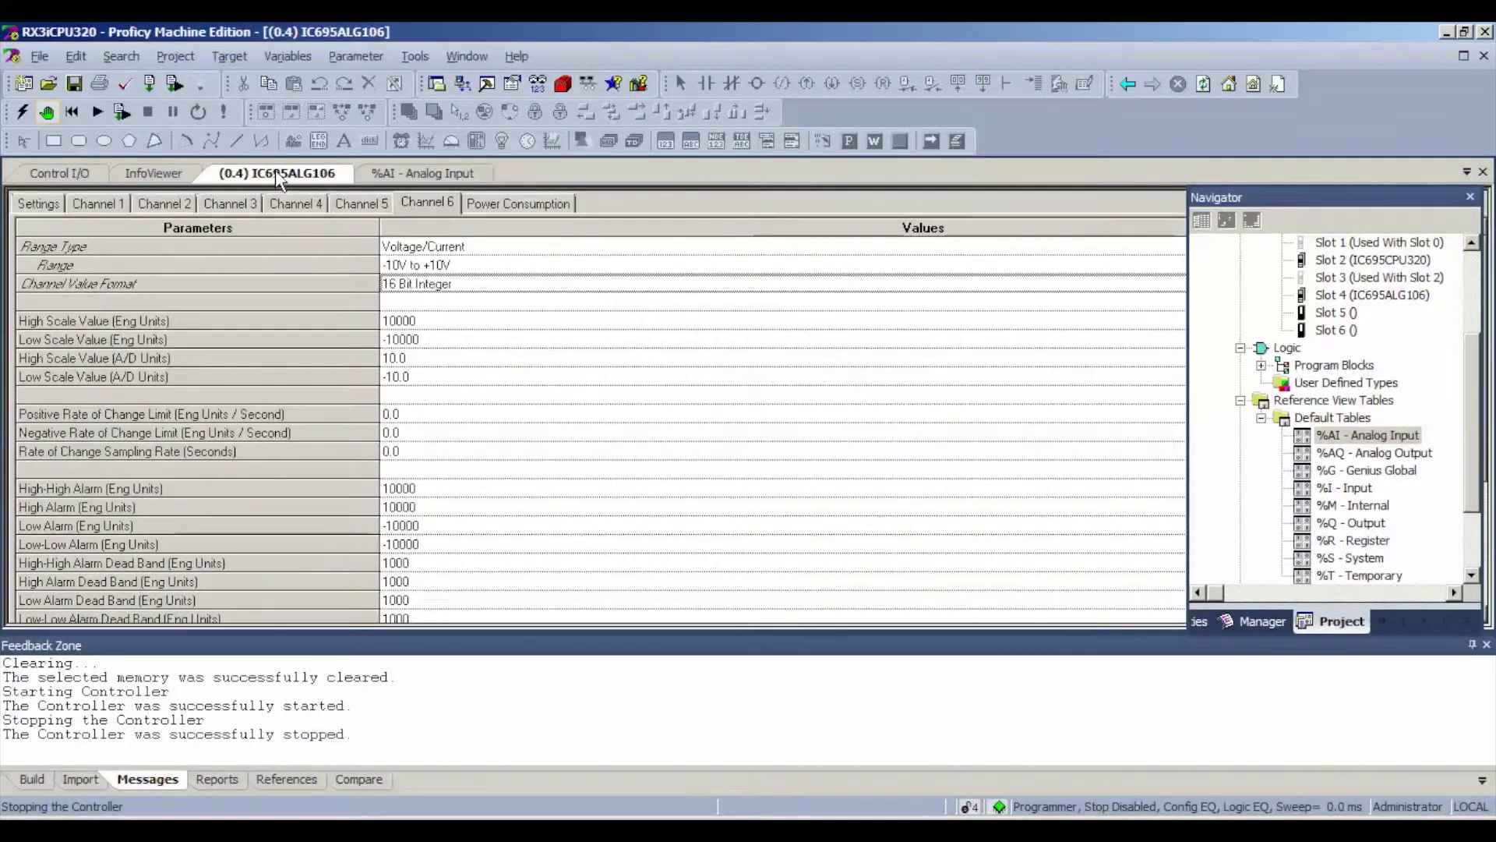
pyautogui.click(98, 203)
pyautogui.click(442, 267)
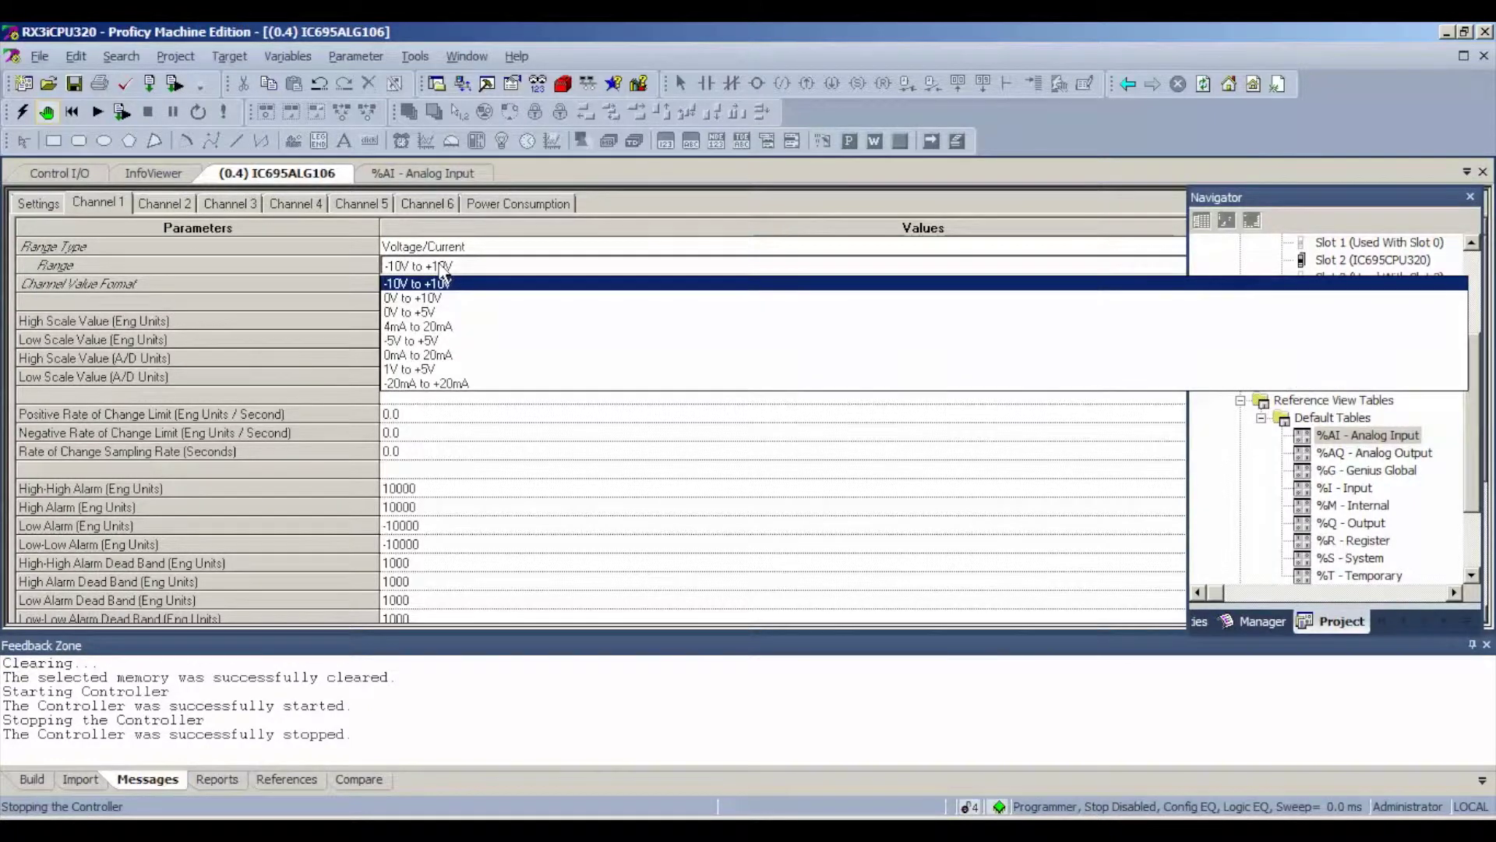
pyautogui.click(447, 328)
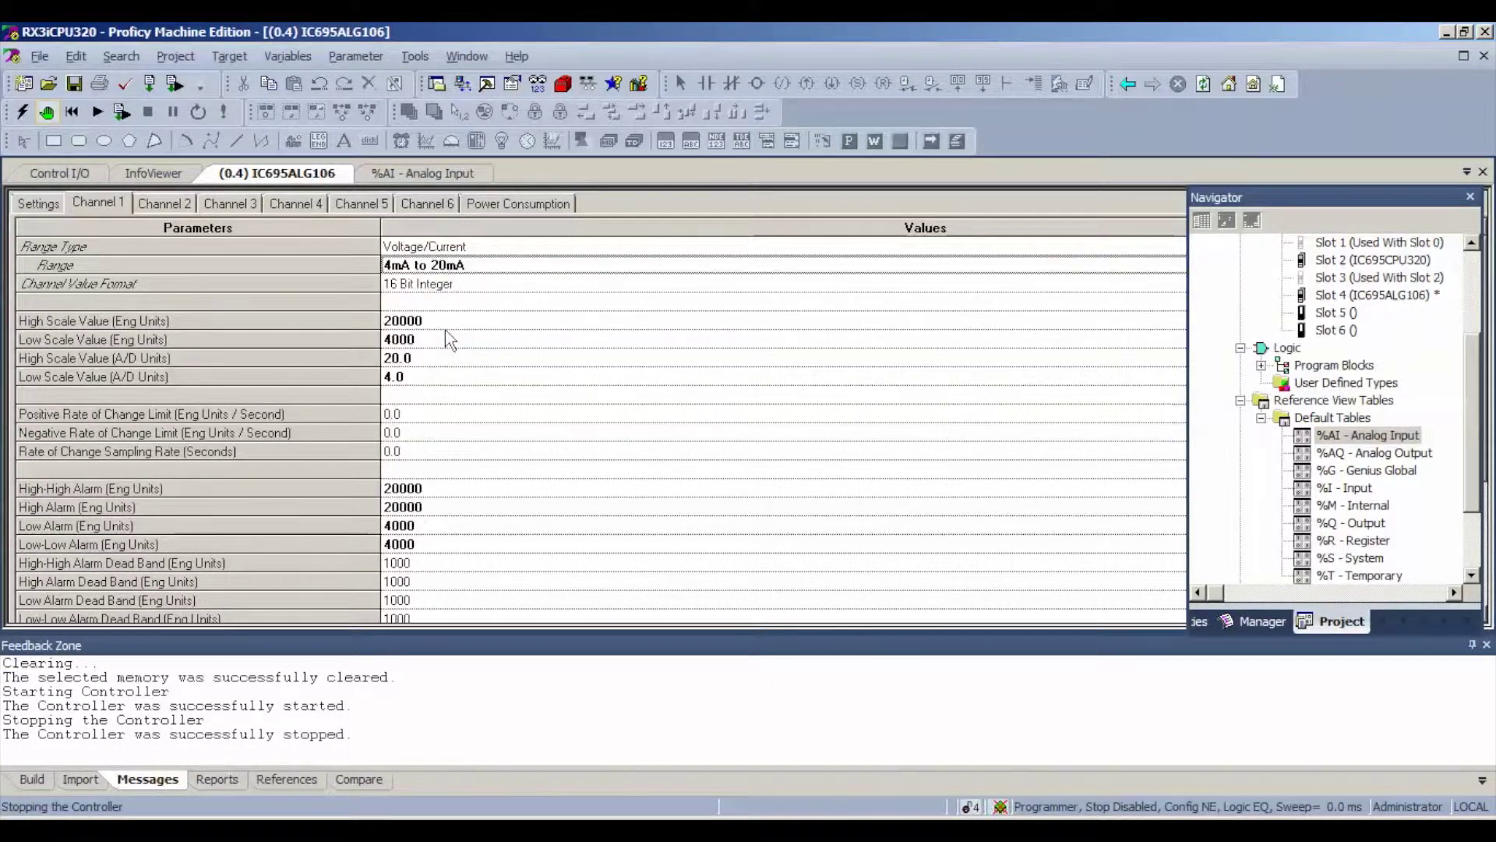
pyautogui.click(170, 205)
pyautogui.click(421, 266)
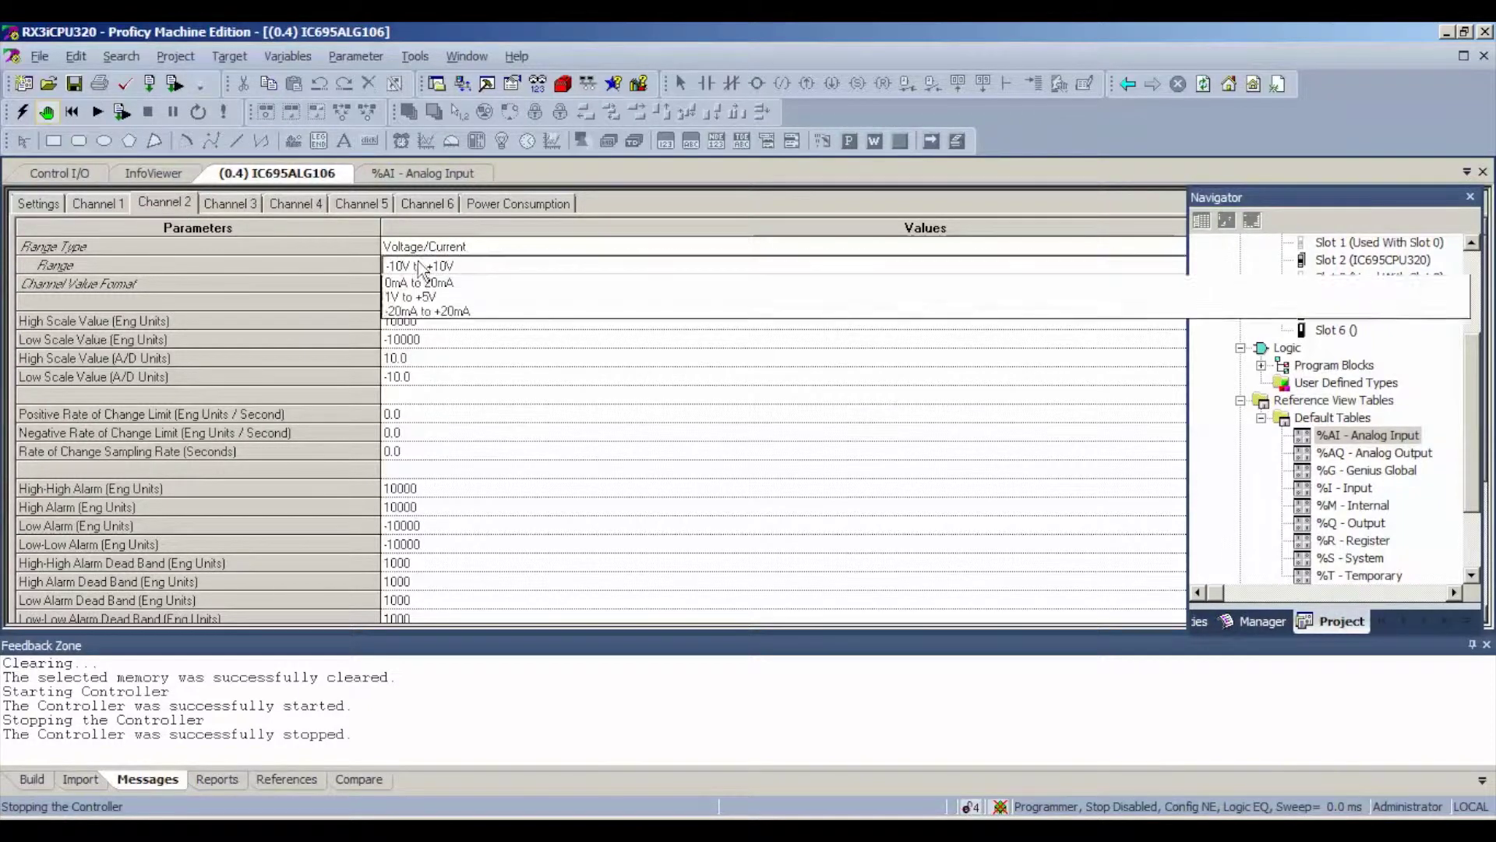
pyautogui.click(434, 327)
# Set Channels 3, 4, 5 and 6 to the 4mA to 20mA range
pyautogui.click(240, 203)
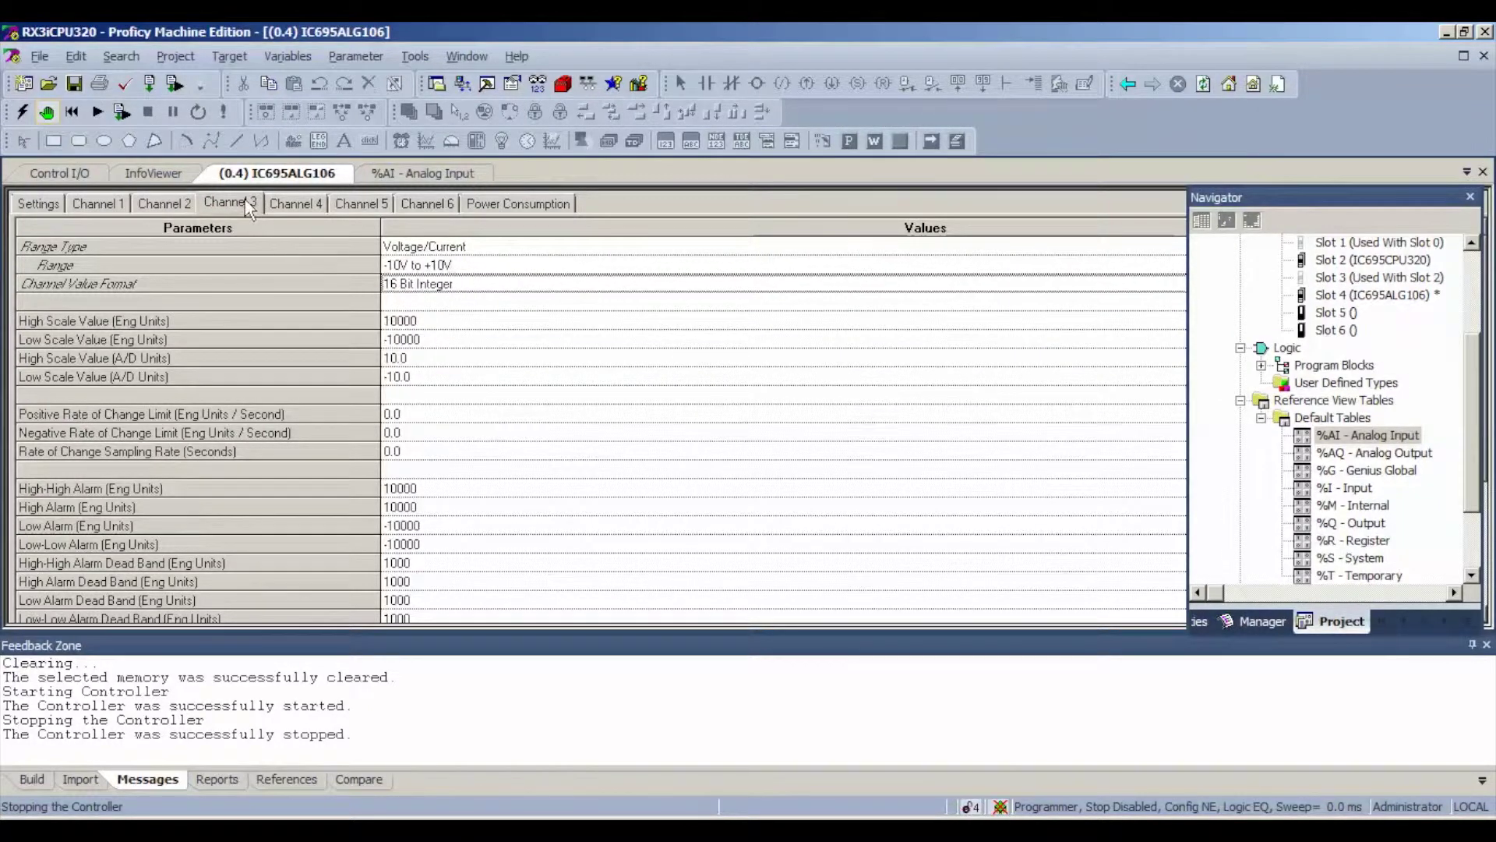
pyautogui.click(440, 267)
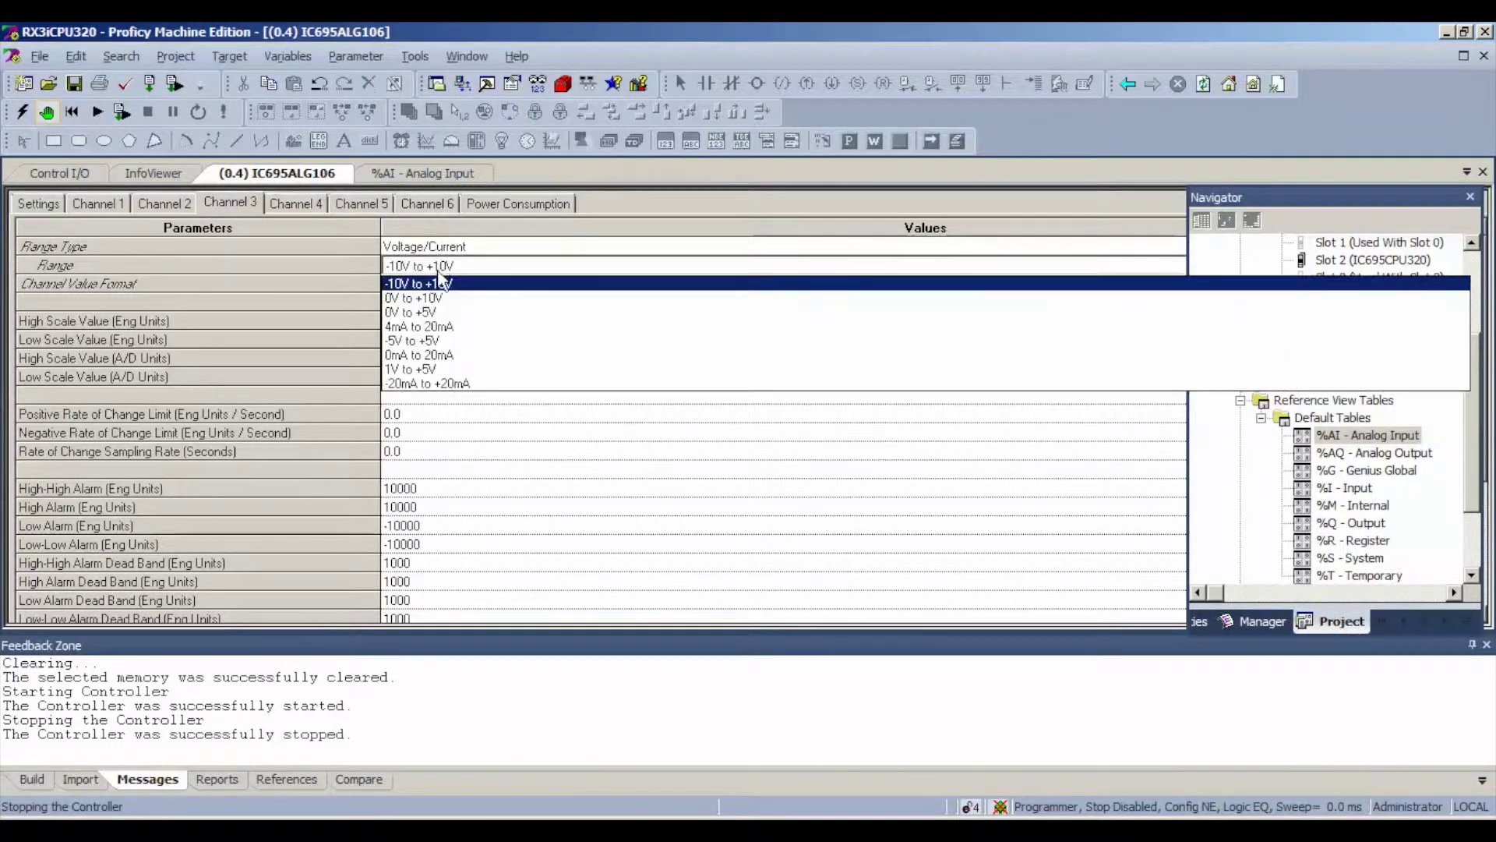
pyautogui.click(459, 328)
pyautogui.click(296, 205)
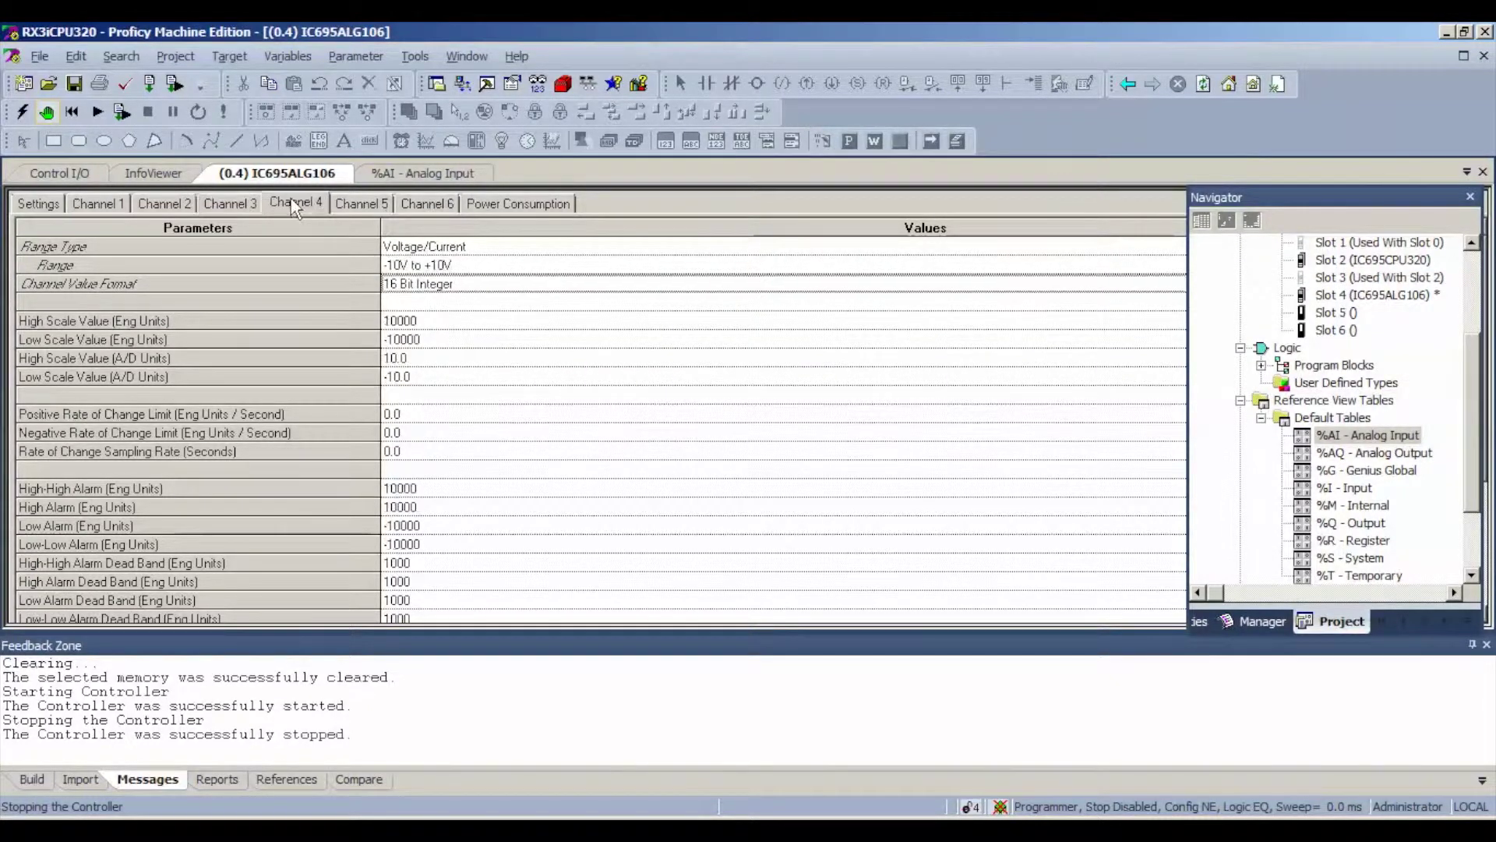
pyautogui.click(396, 269)
pyautogui.click(447, 328)
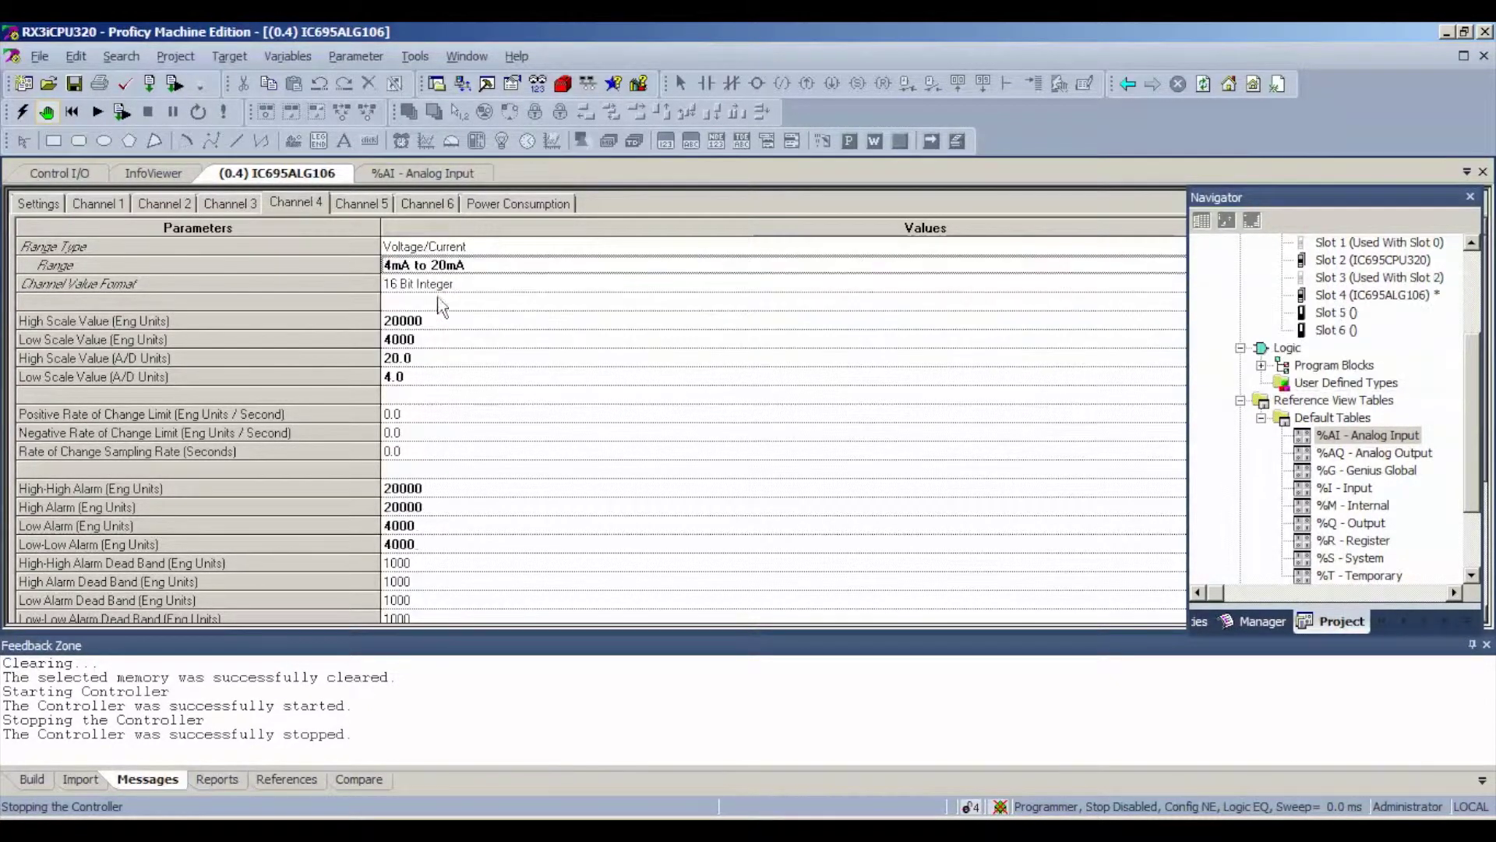
pyautogui.click(362, 203)
pyautogui.click(411, 268)
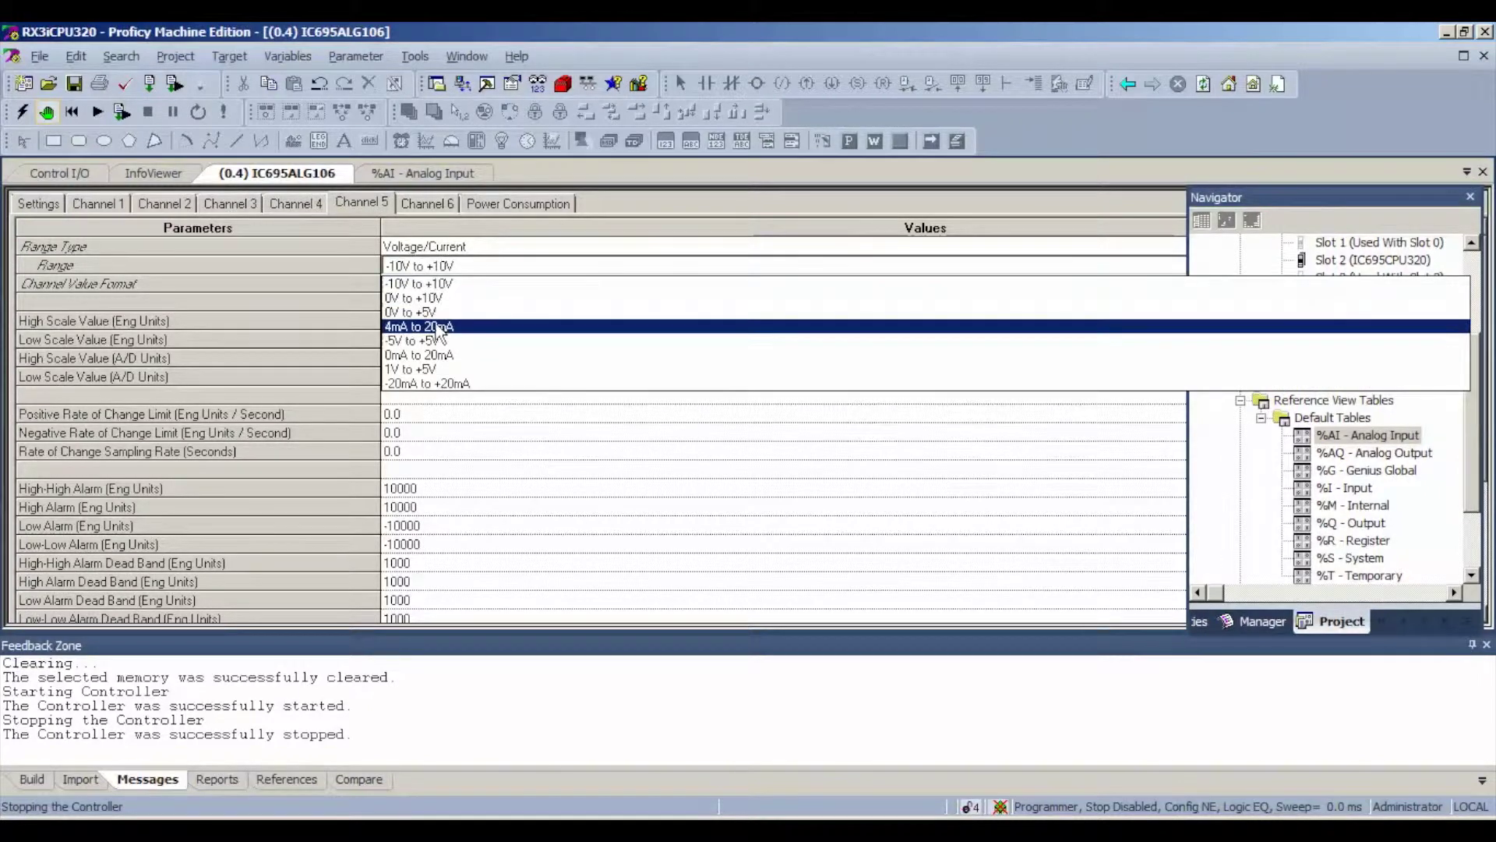
pyautogui.click(440, 332)
pyautogui.click(414, 205)
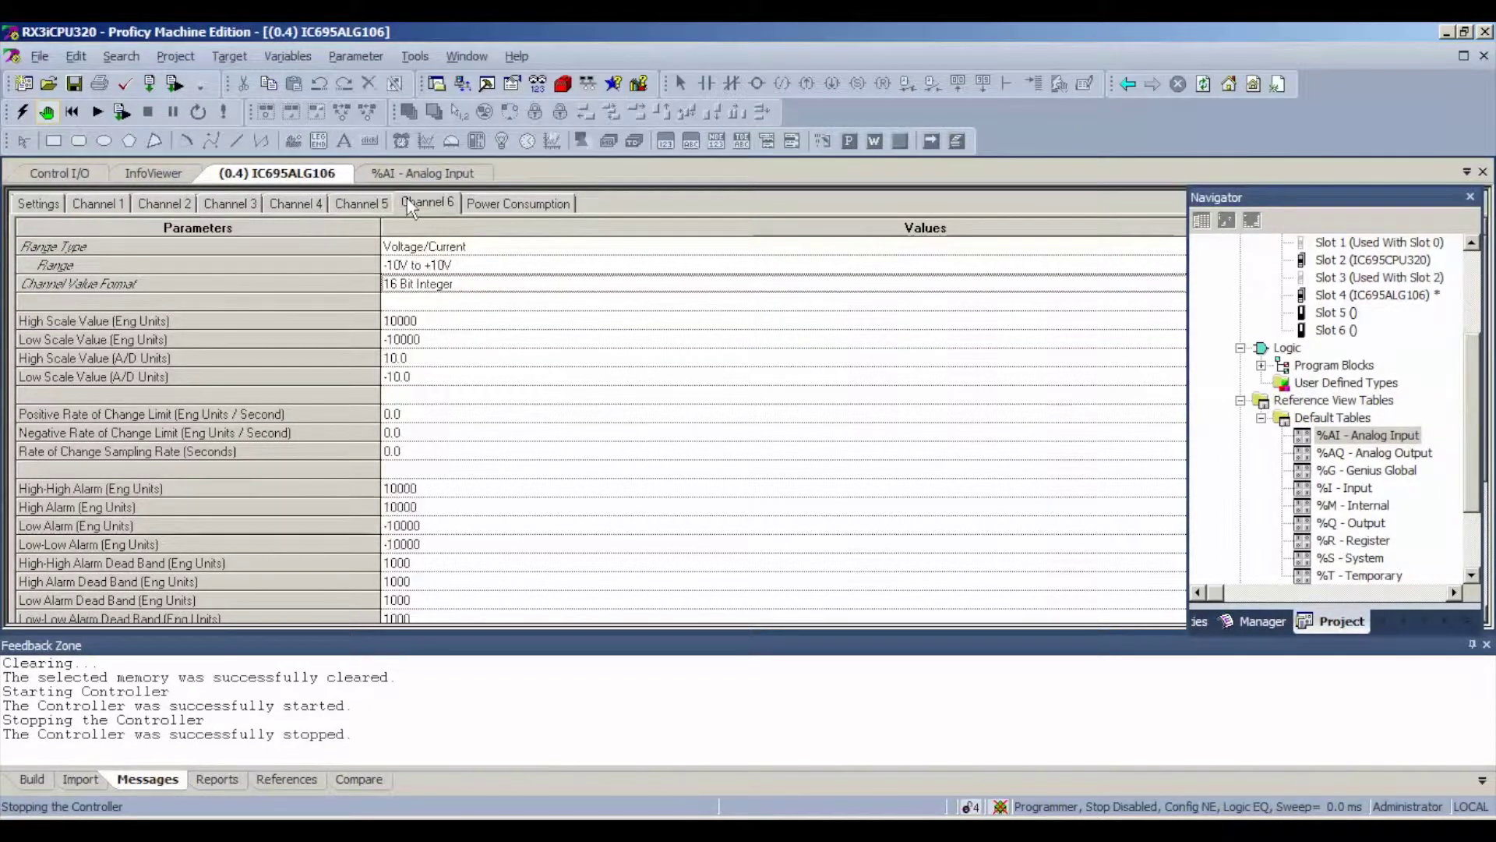
pyautogui.click(430, 266)
pyautogui.click(455, 326)
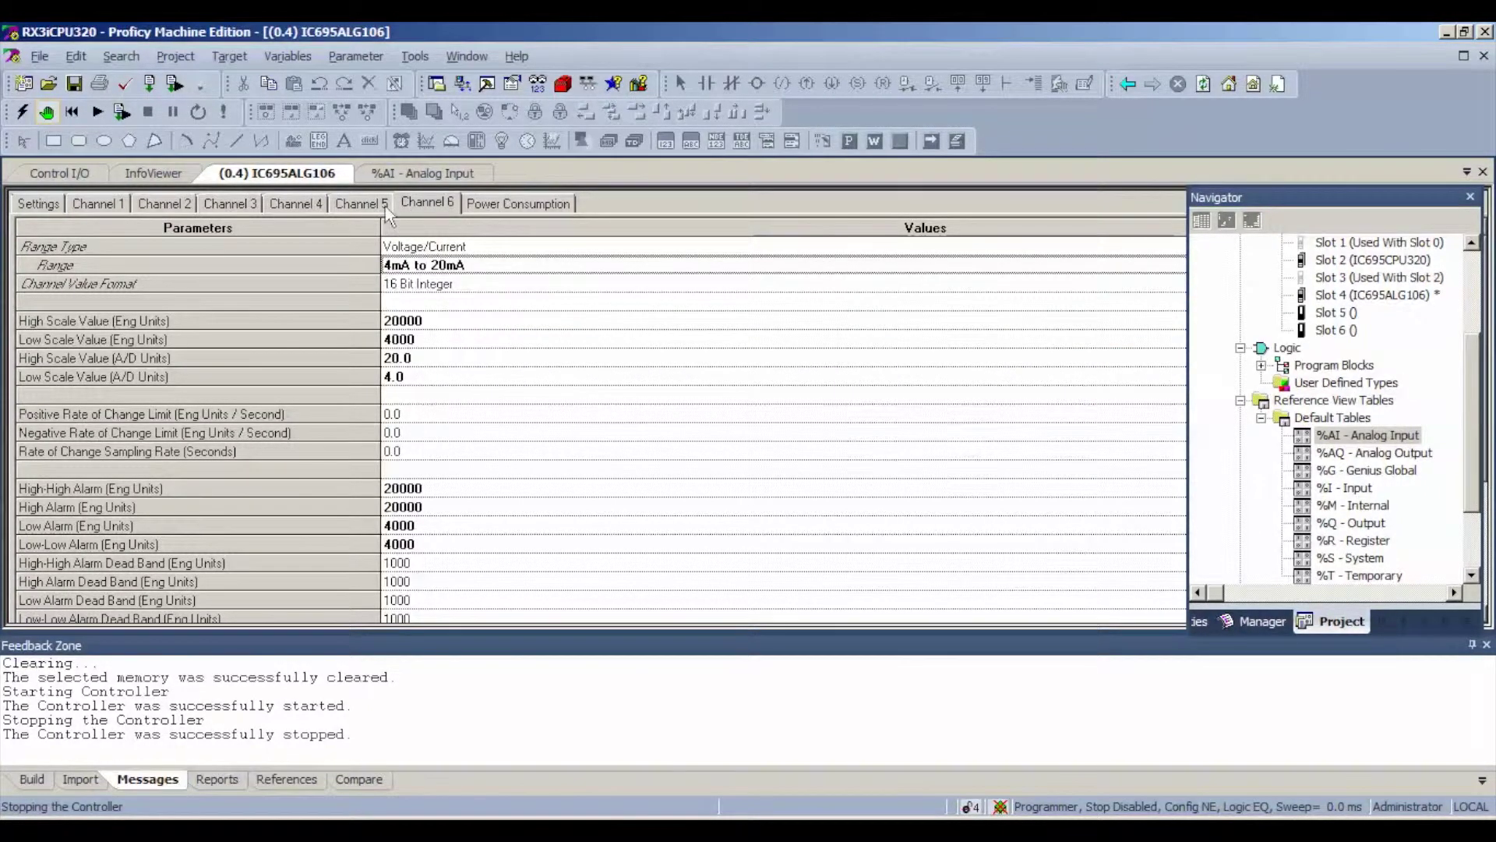
# Review the new 4–20 mA range settings on Channels 5 back through 1
pyautogui.click(362, 204)
pyautogui.click(296, 203)
pyautogui.click(240, 205)
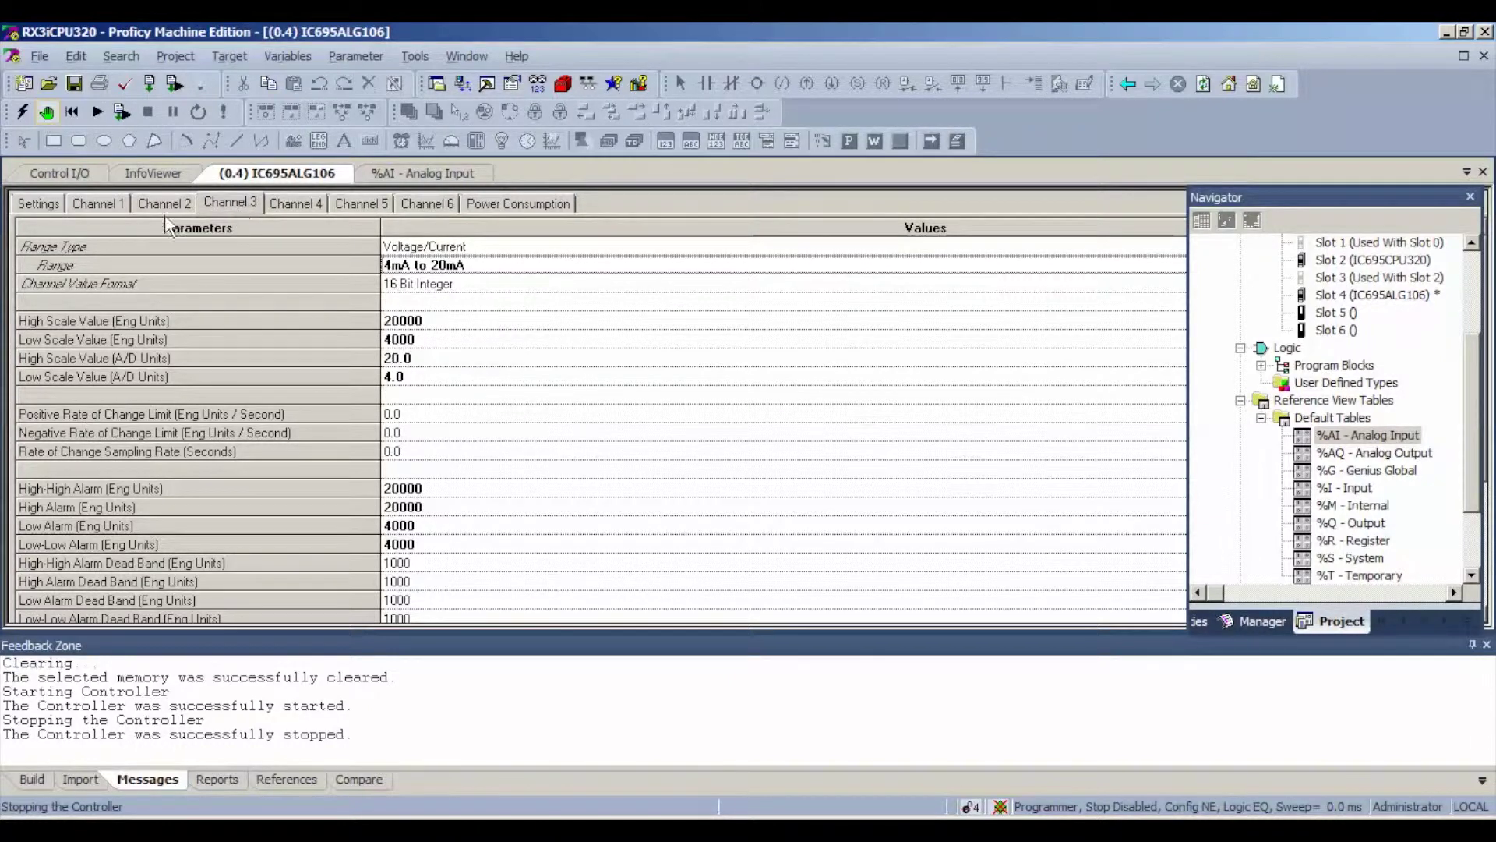
pyautogui.click(163, 205)
pyautogui.click(114, 206)
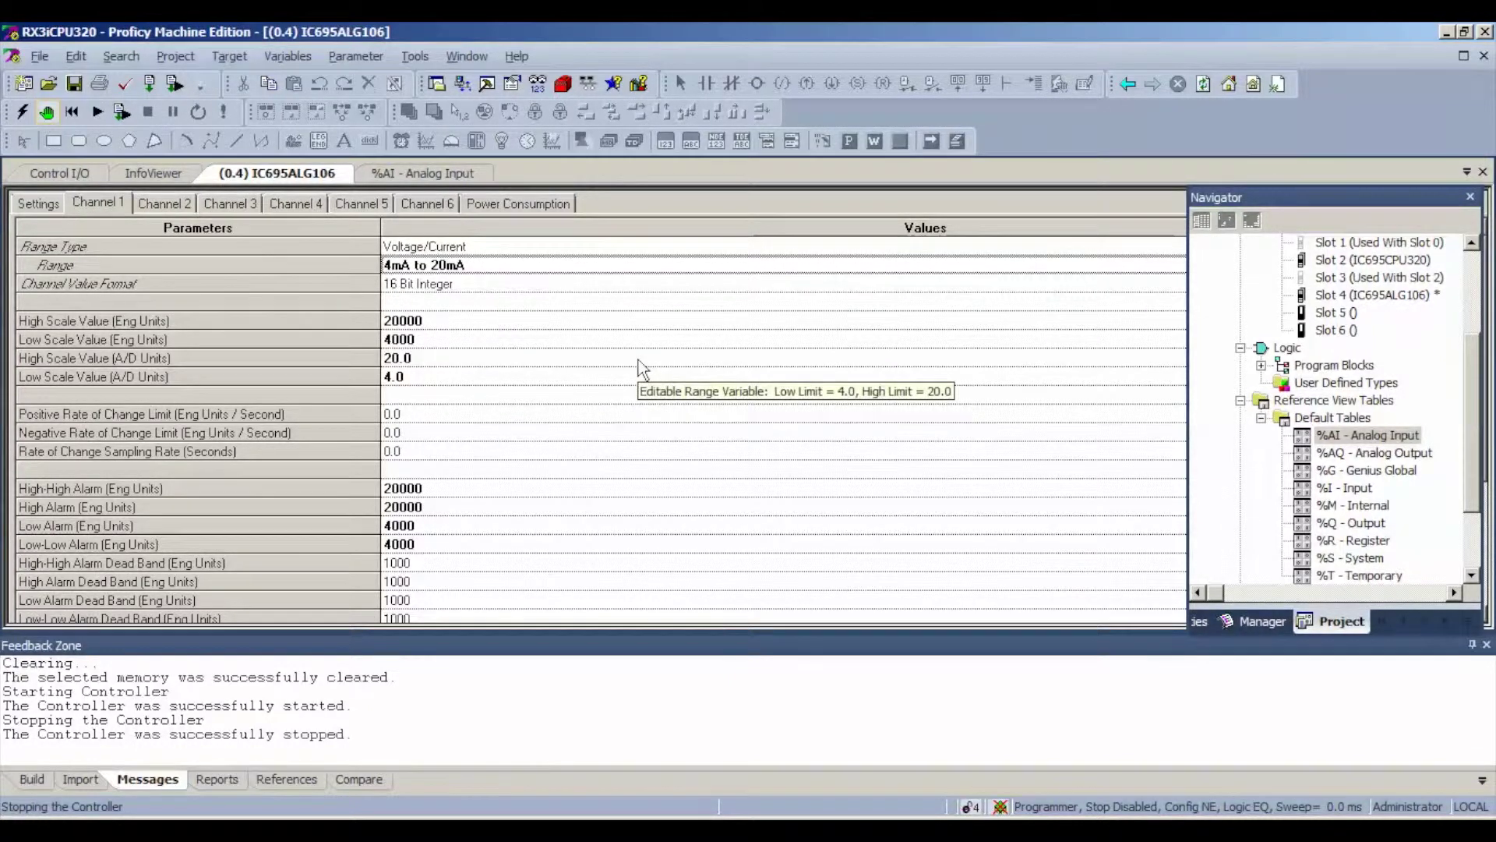
pyautogui.click(228, 60)
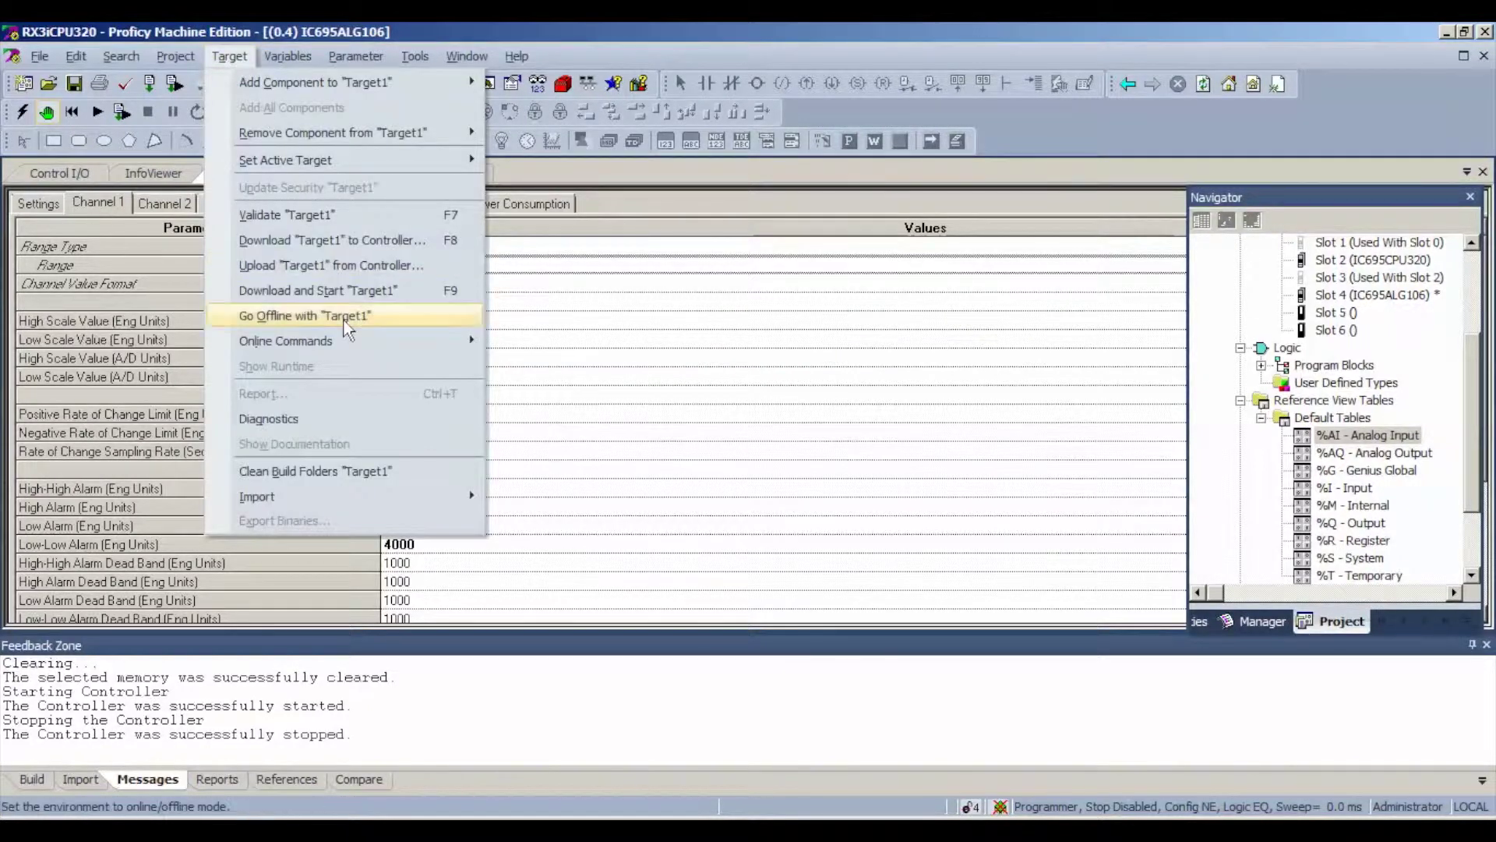
pyautogui.moveTo(286, 340)
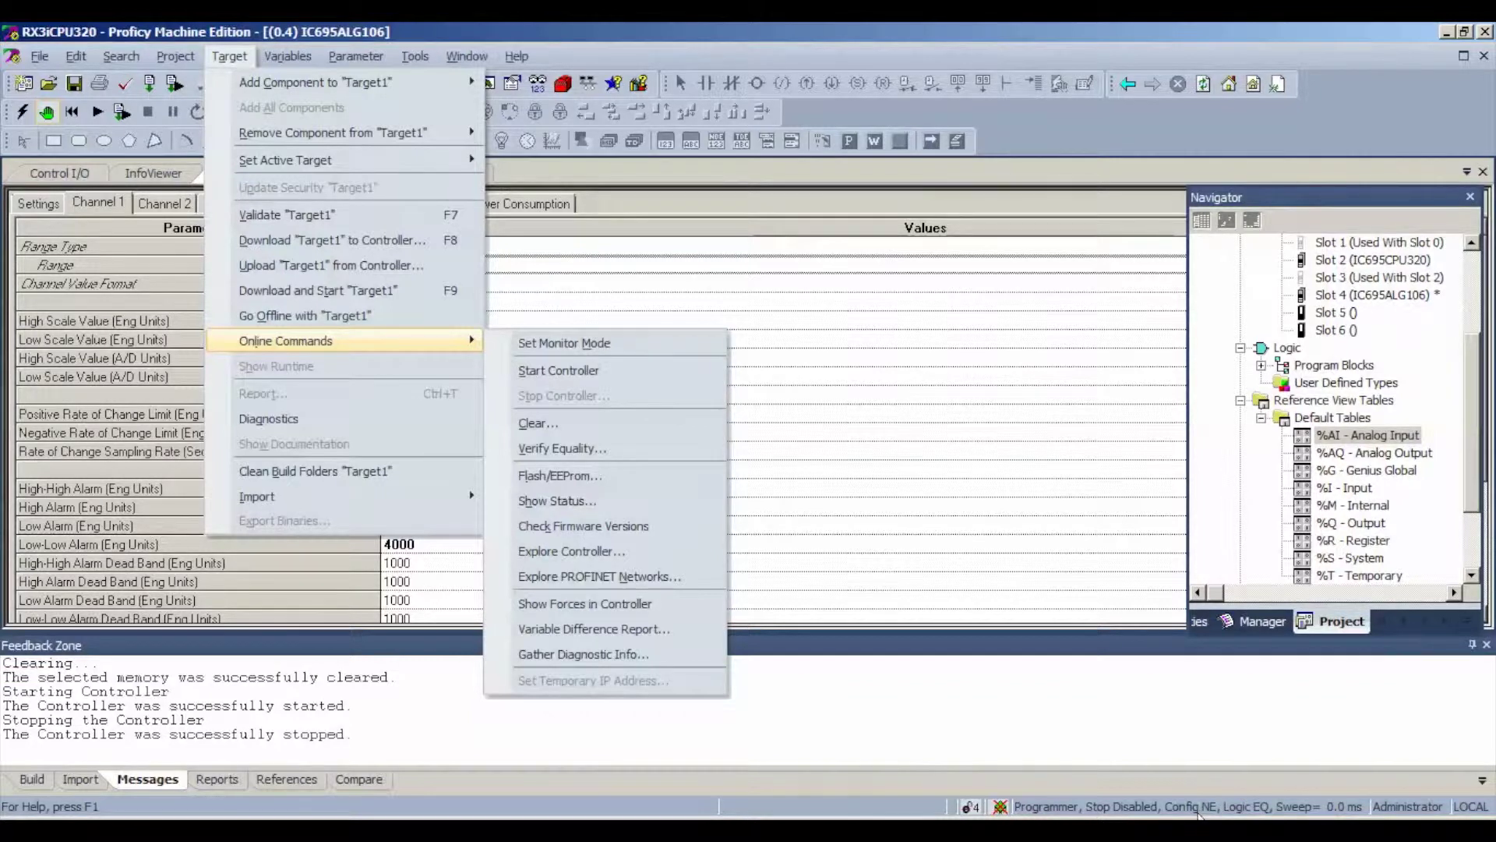
# Clear the Controller and IO fault tables, then begin the download to the controller
pyautogui.click(548, 433)
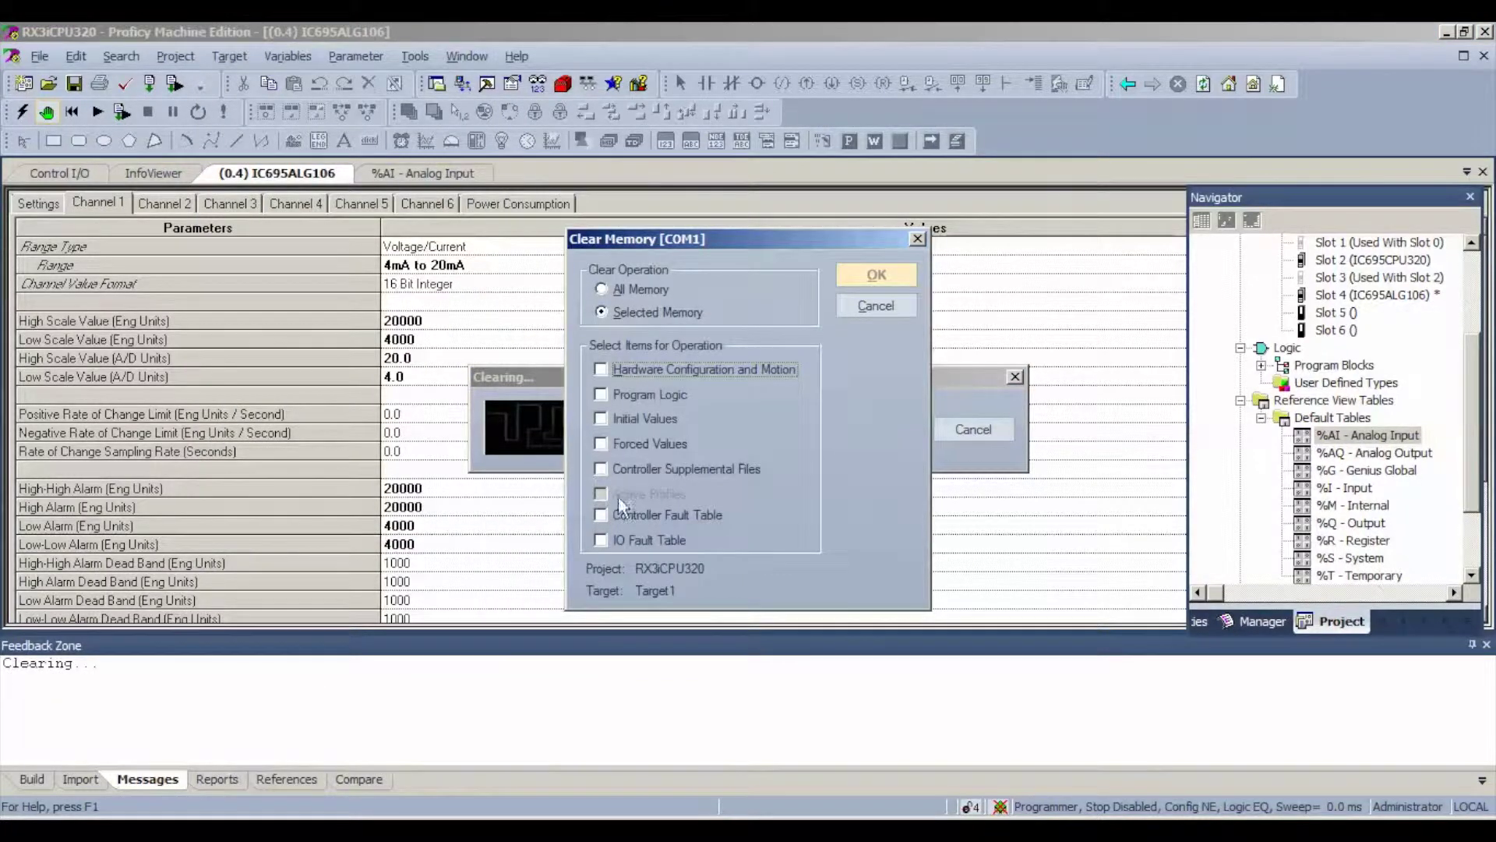
pyautogui.click(601, 514)
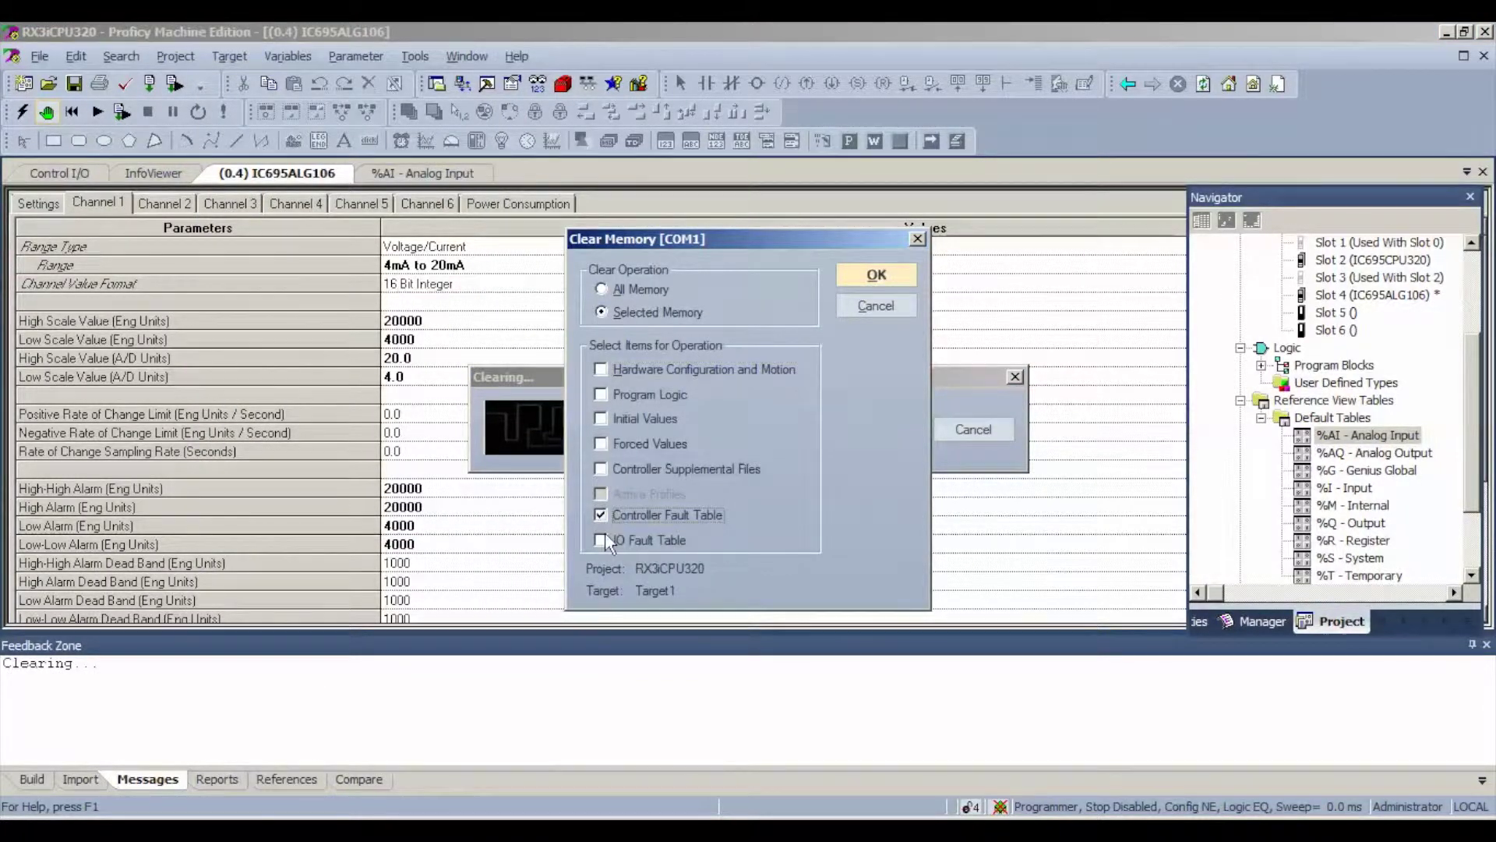
pyautogui.click(850, 278)
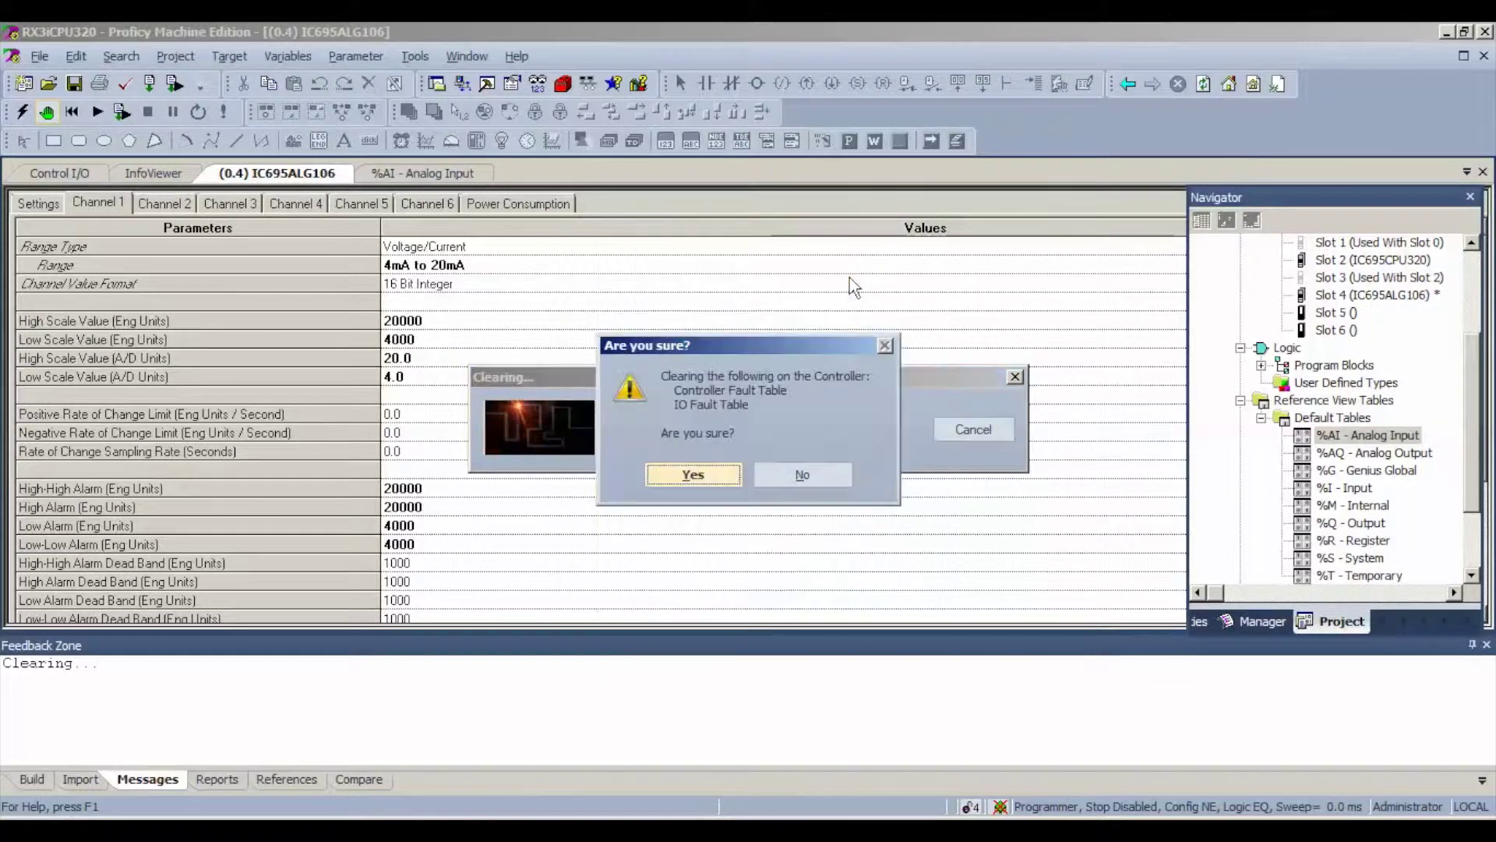
pyautogui.click(703, 475)
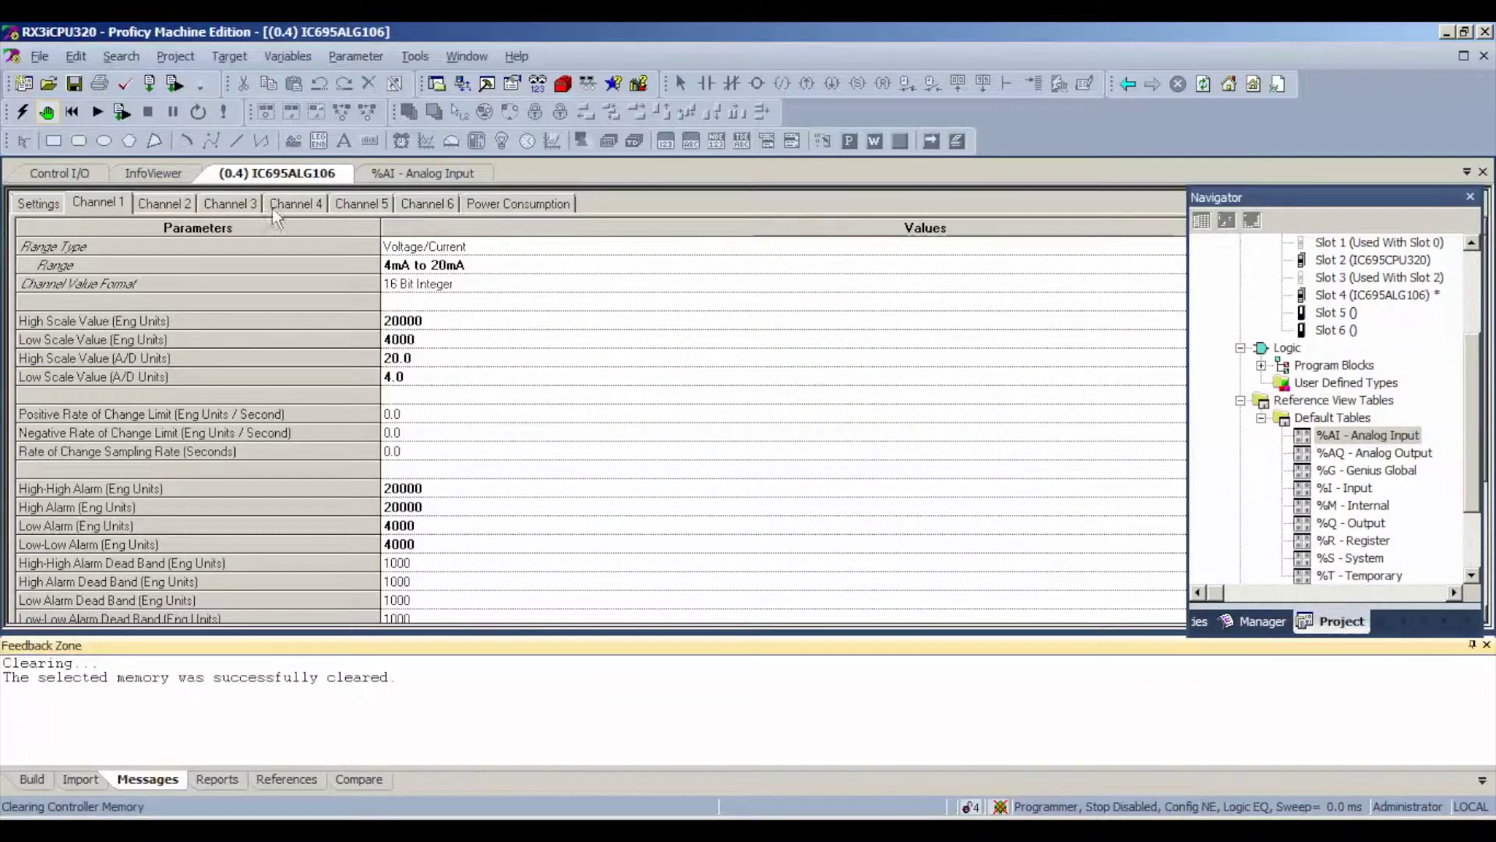
pyautogui.click(122, 111)
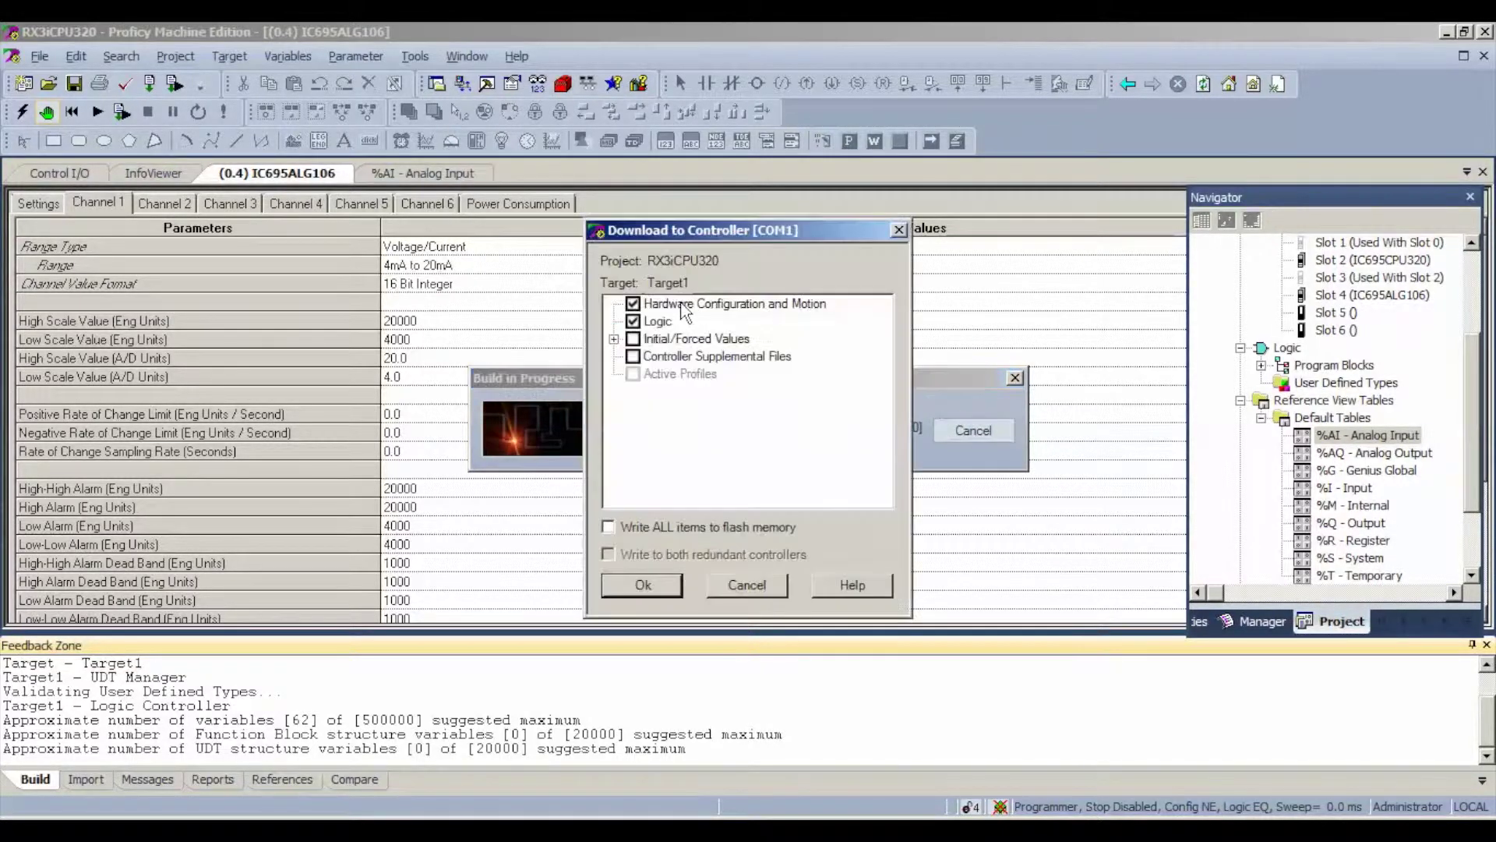
# Download configuration and logic, start the controller with outputs enabled, and view the %AI table
pyautogui.click(643, 583)
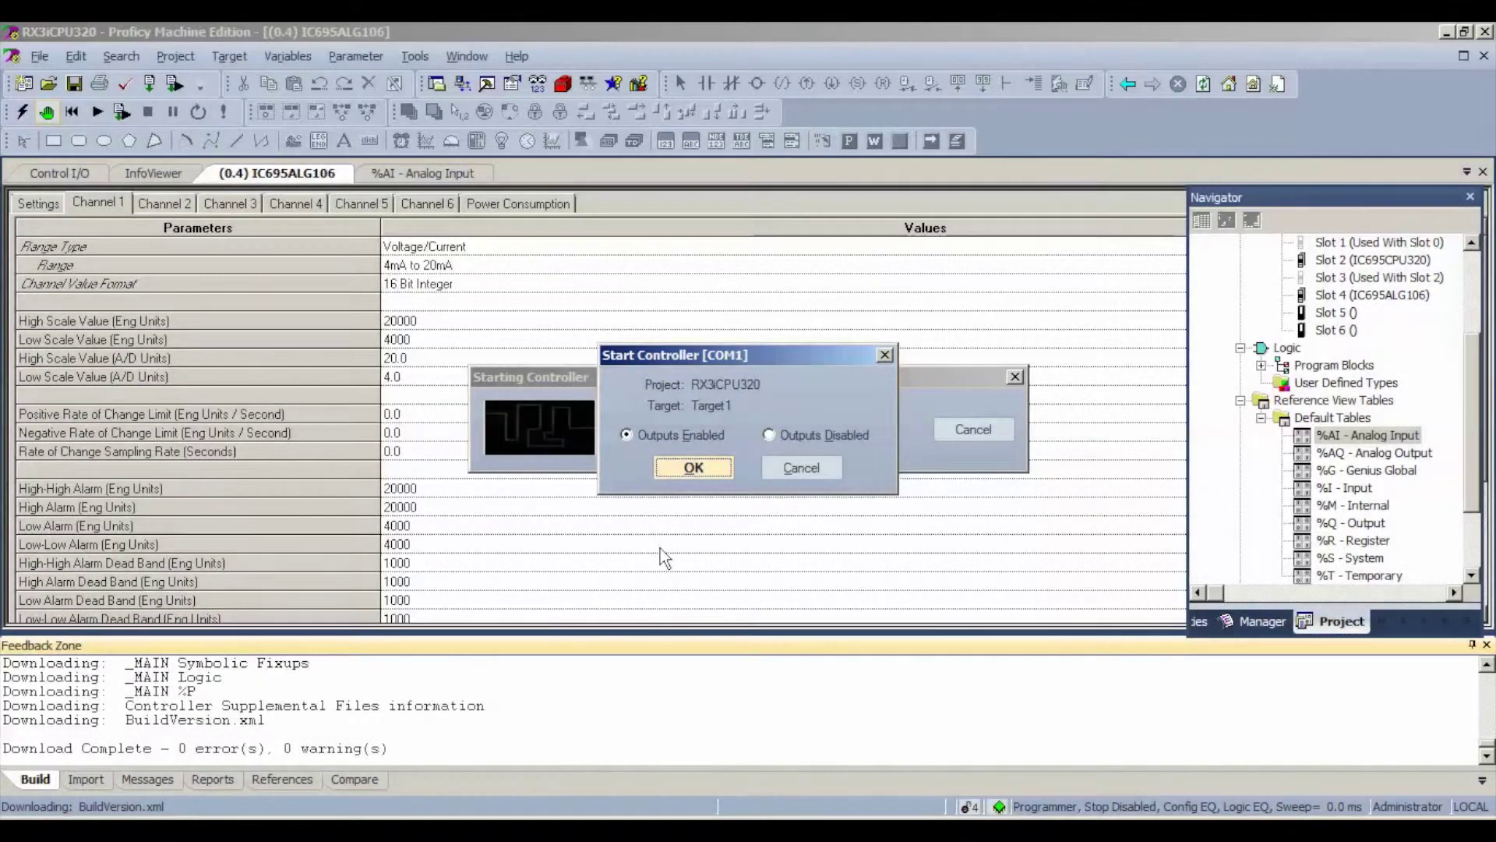
pyautogui.click(697, 471)
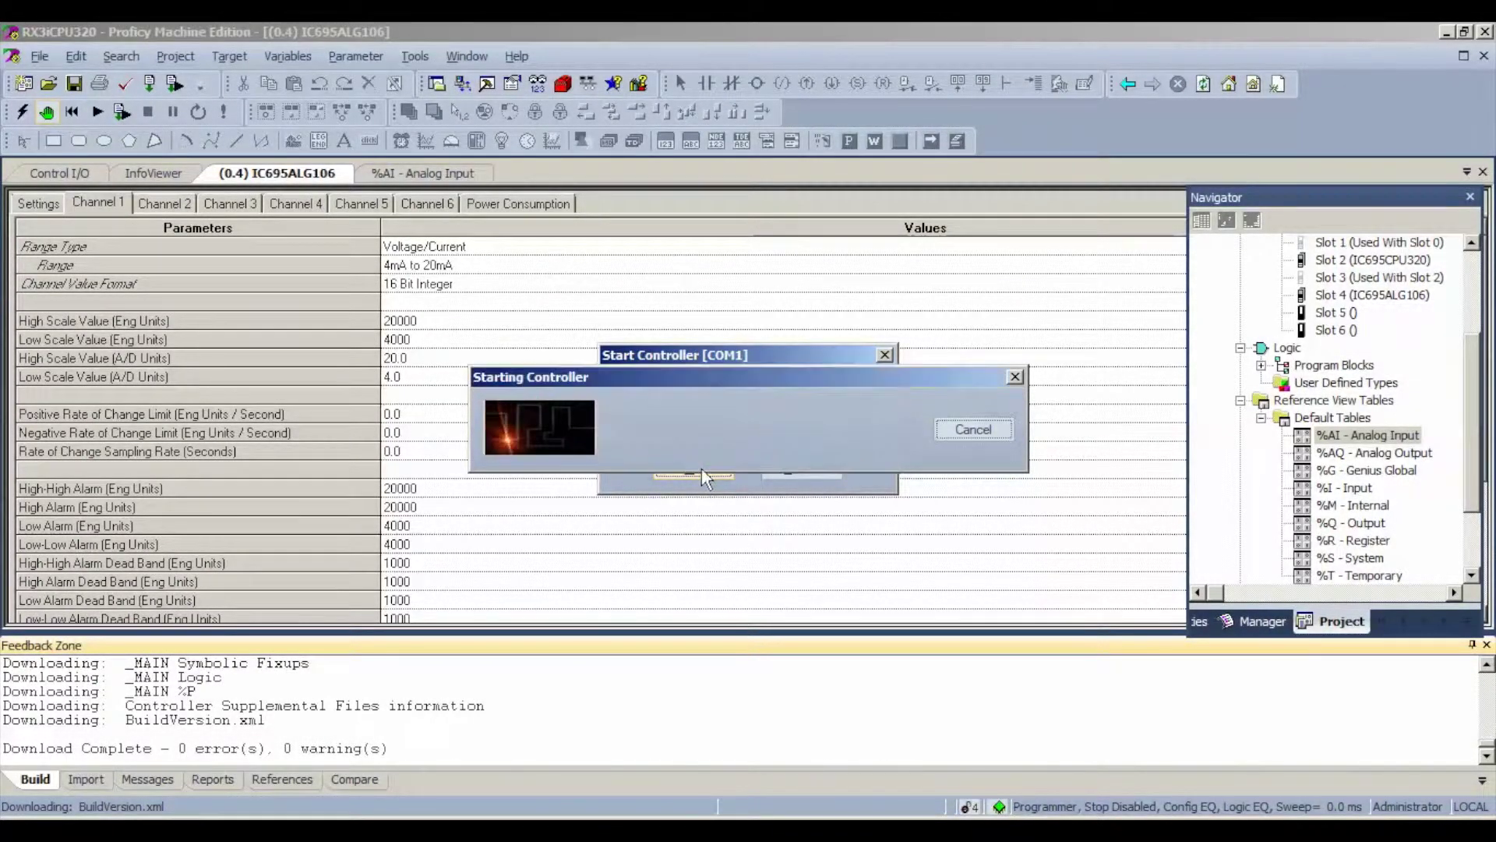
pyautogui.click(459, 179)
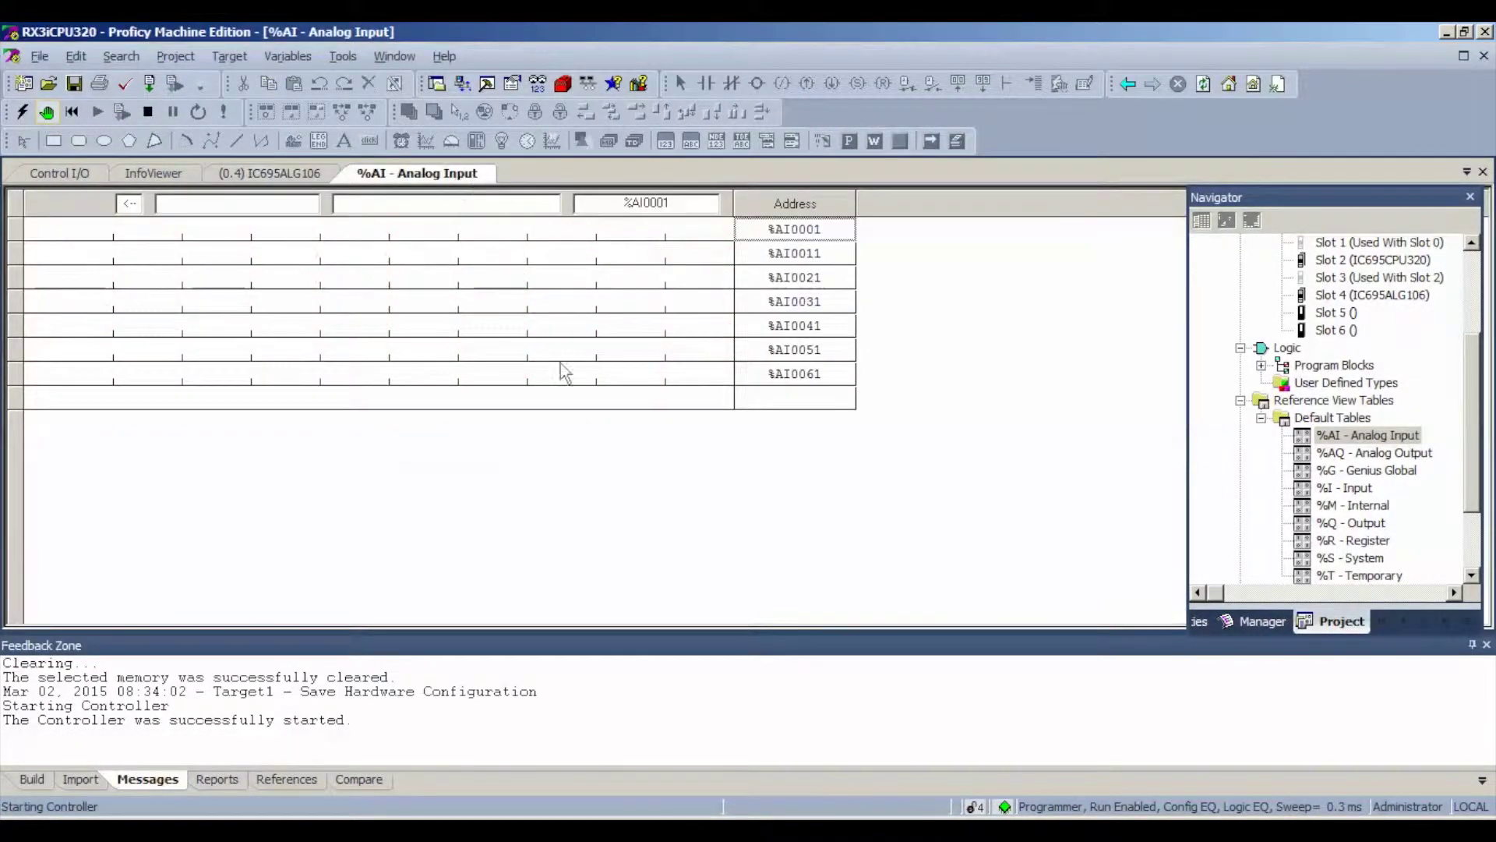